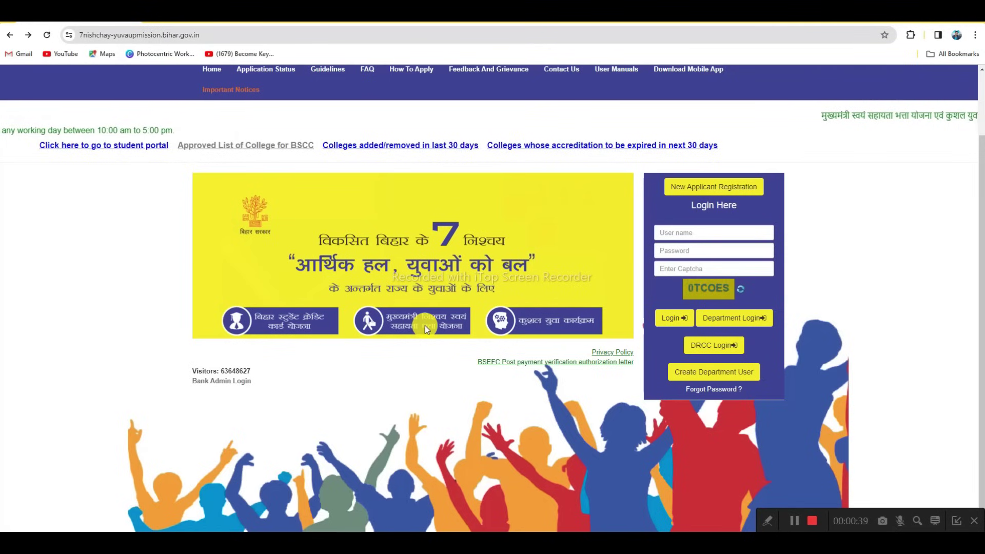
Open the scheme portal's Guidelines page and switch to the Swayam_Sahayata_Bhatta_Yojana.pdf window.
scroll(424, 325, "up", 1)
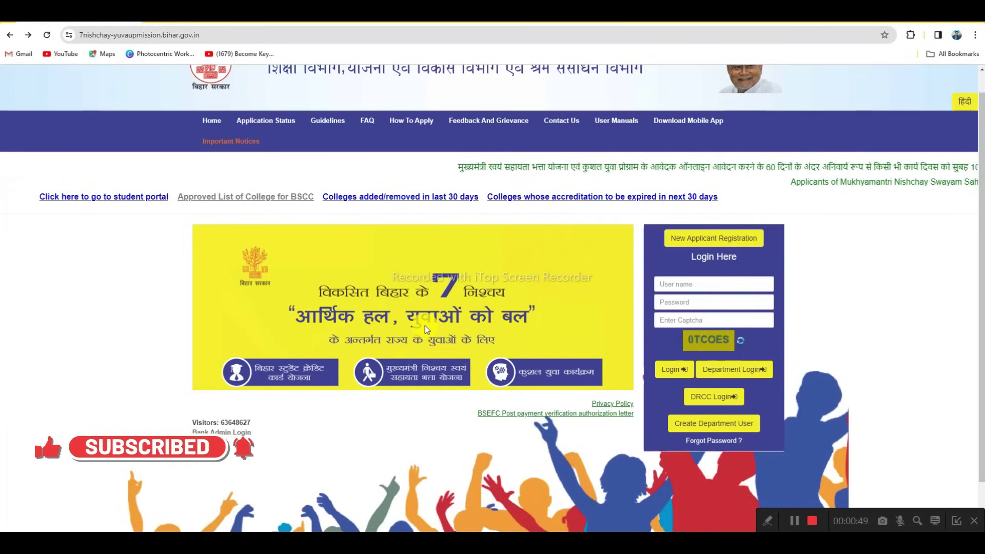
left_click(319, 128)
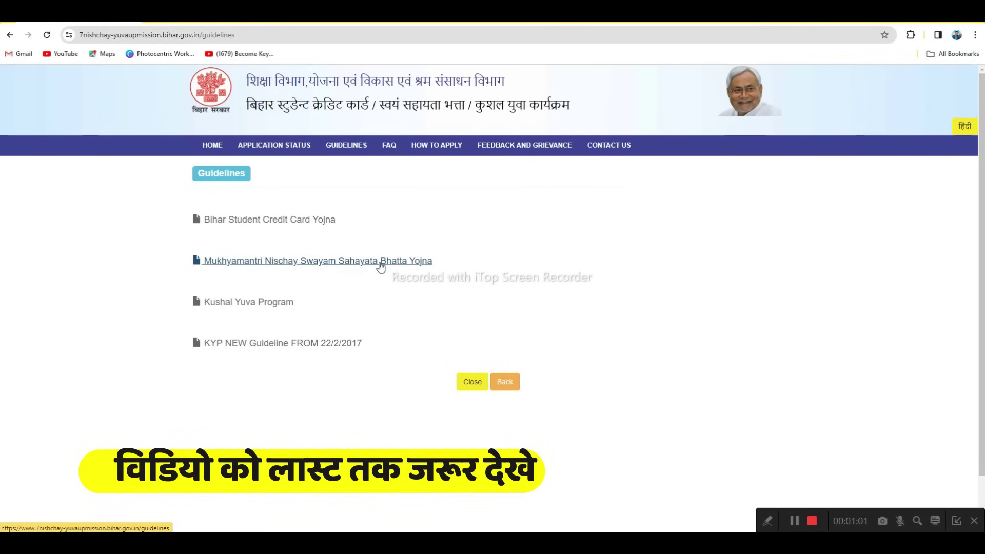
mouse_move(651, 541)
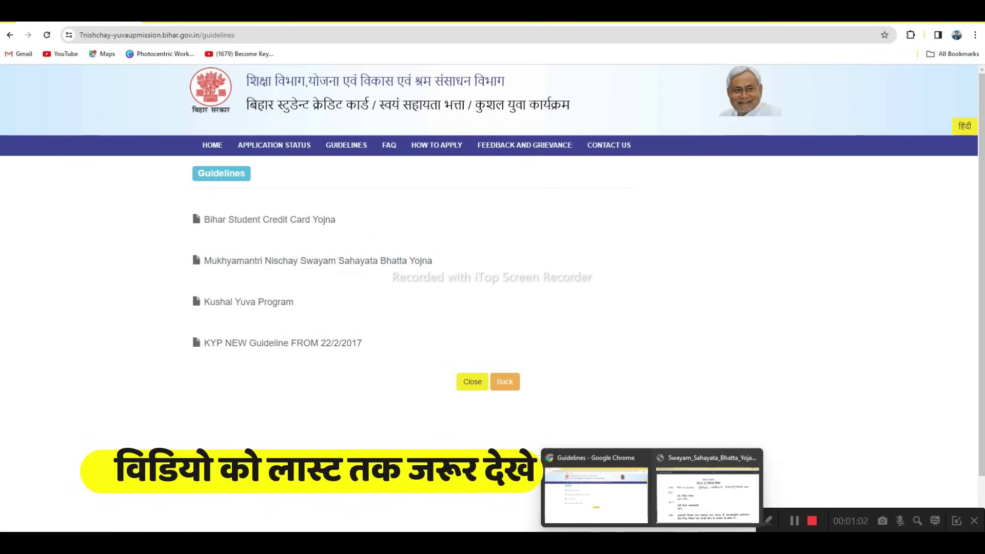
left_click(699, 510)
On page 1, highlight the passages on the 1000-rupee monthly allowance for two years and the 20 to 25 year age range.
scroll(475, 332, "down", 6)
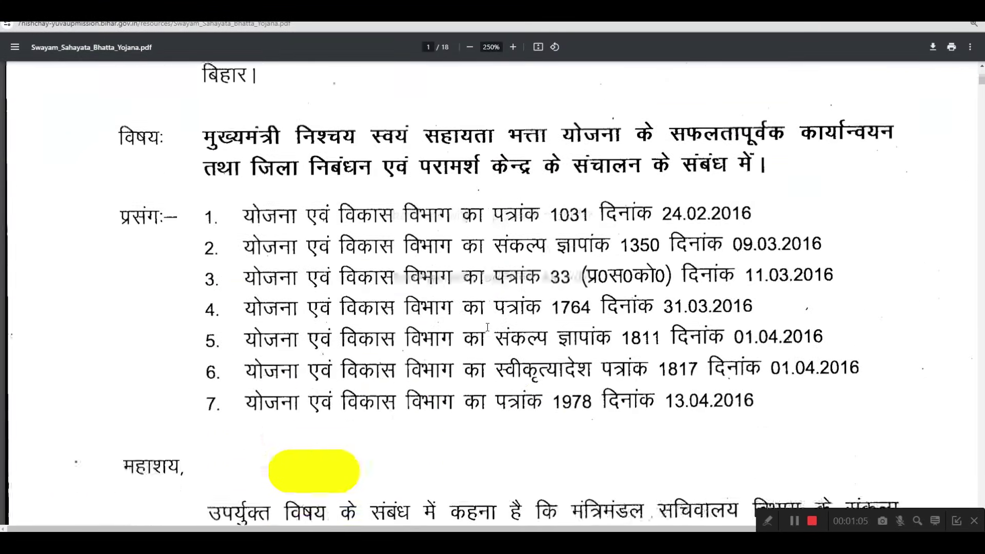
scroll(488, 327, "down", 5)
left_click_drag(329, 322, 827, 318)
left_click(540, 324)
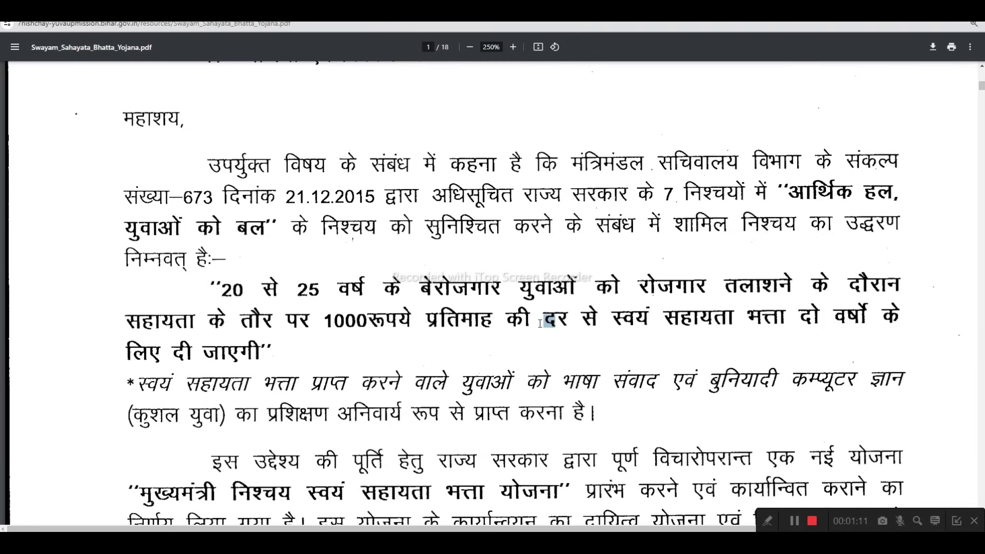
left_click_drag(219, 290, 361, 289)
left_click(375, 287)
In condition i of section 3 on page 2, pen-mark in red the Bihar residency, 20–25 years age range and unemployed youth wording.
scroll(500, 296, "down", 1)
scroll(501, 296, "down", 12)
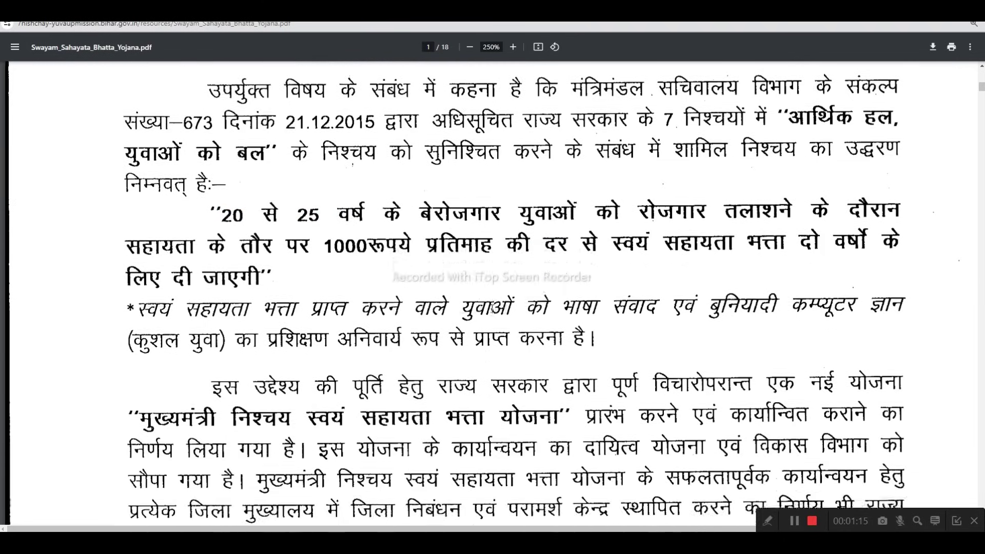
scroll(523, 338, "down", 2)
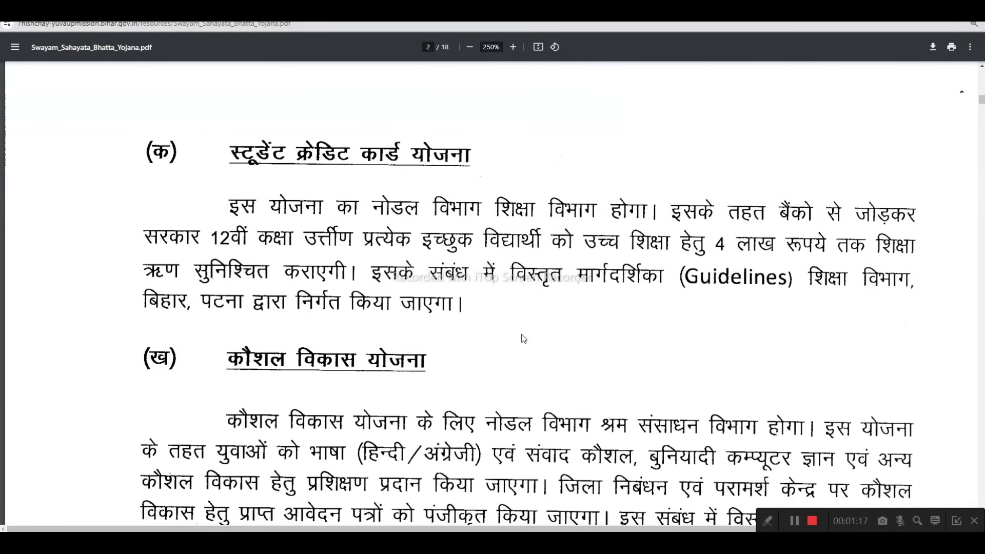
scroll(490, 331, "down", 5)
scroll(490, 330, "down", 7)
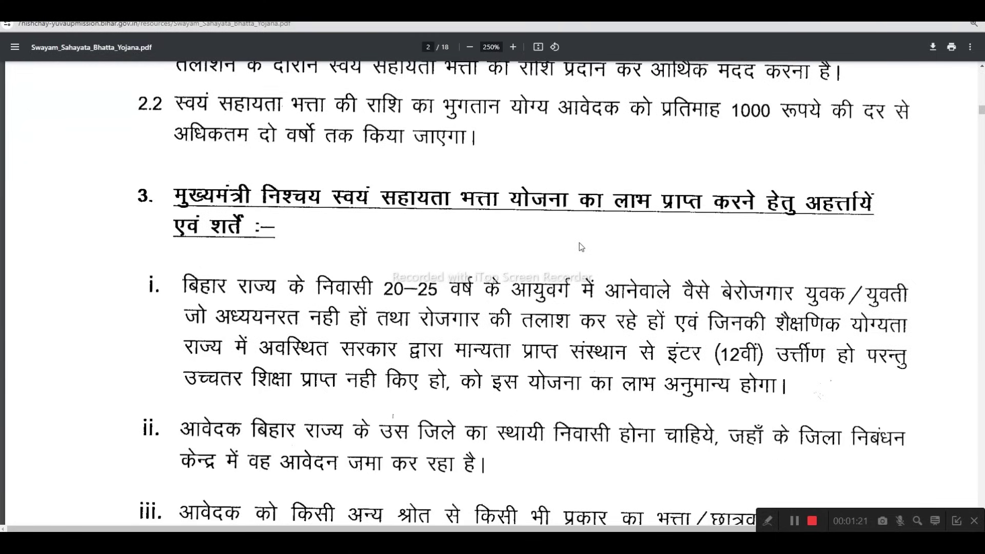
scroll(579, 243, "down", 1)
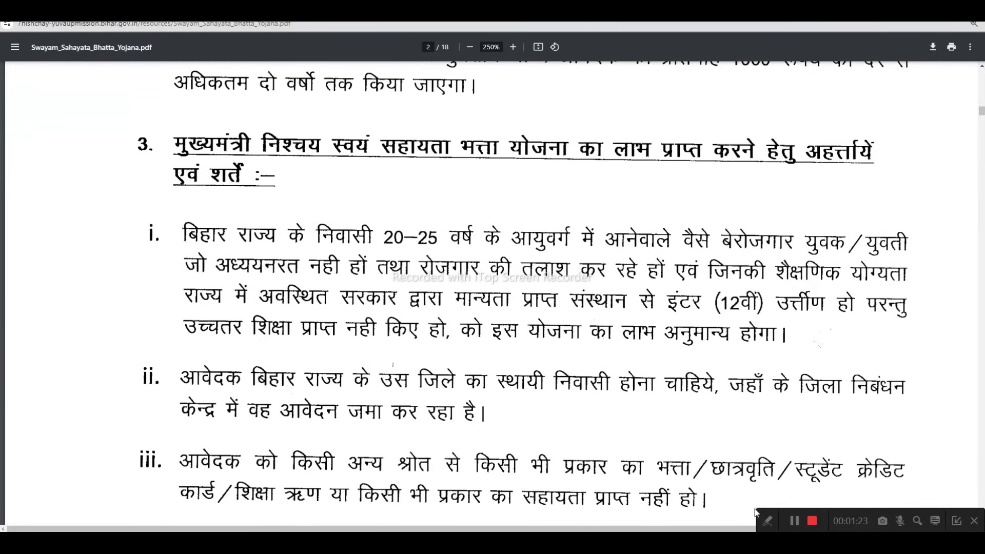
left_click(764, 522)
left_click(634, 523)
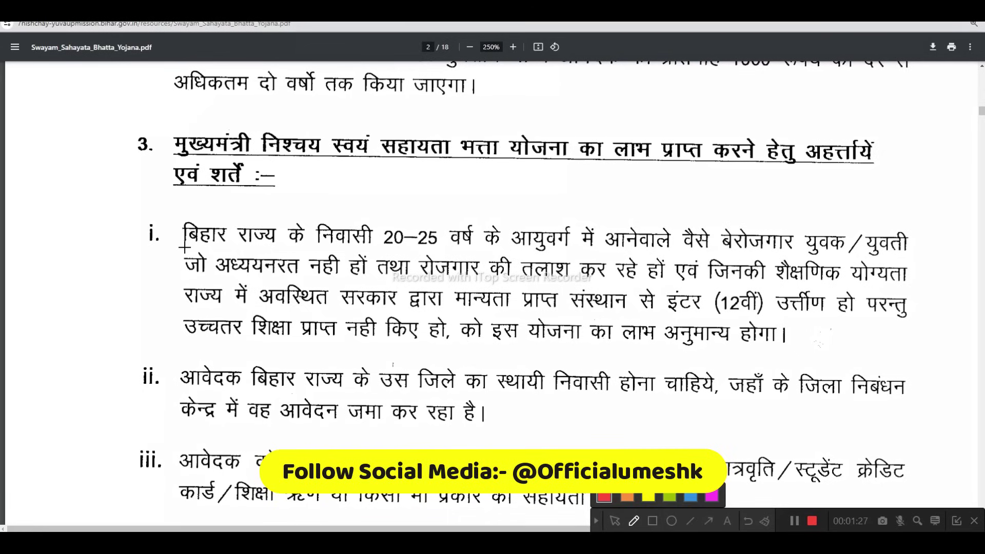
left_click_drag(178, 241, 259, 219)
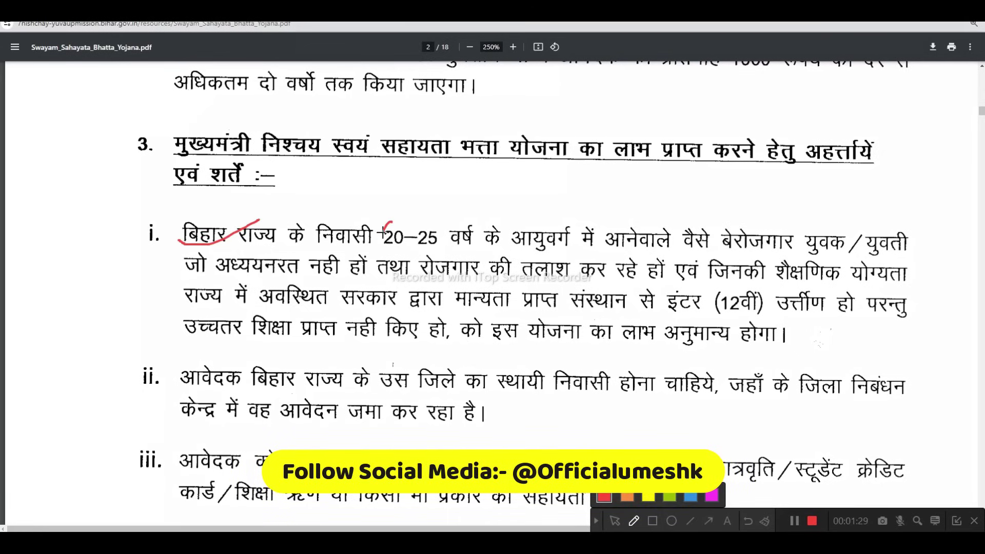
left_click_drag(383, 231, 470, 253)
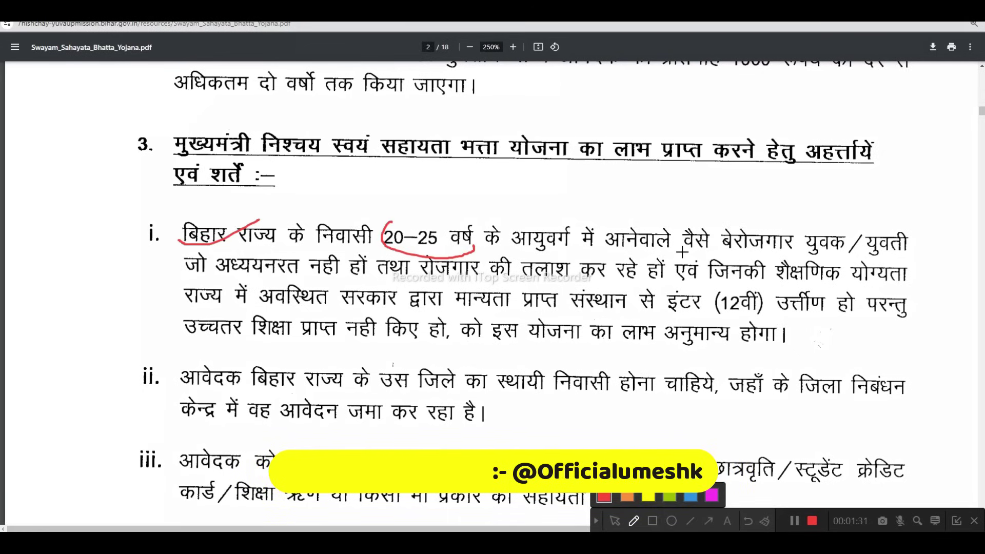
left_click_drag(687, 245, 746, 240)
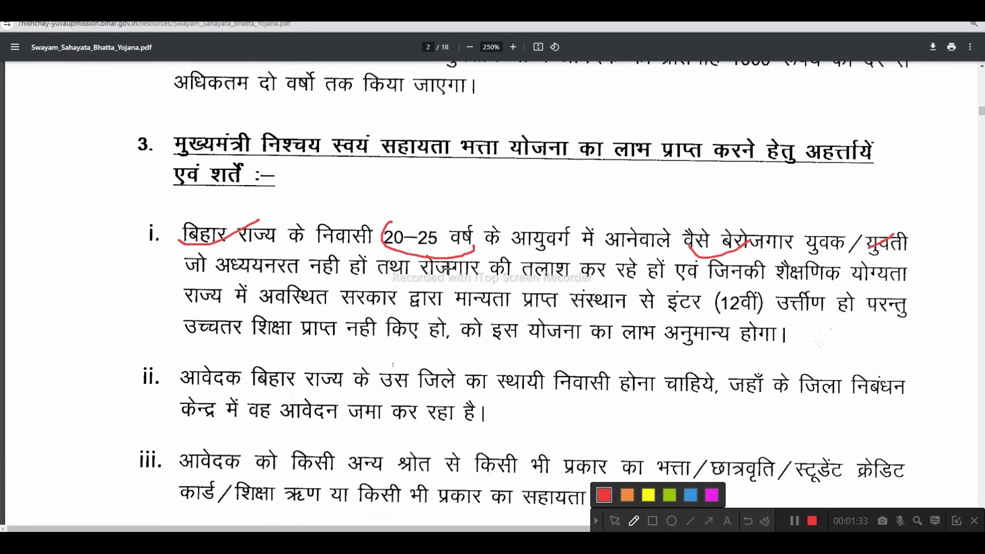
Mark in red condition i's wording on not studying, seeking employment, educational qualification and a government-recognised institution.
left_click_drag(192, 267, 245, 258)
left_click_drag(326, 275, 350, 262)
left_click_drag(412, 284, 528, 279)
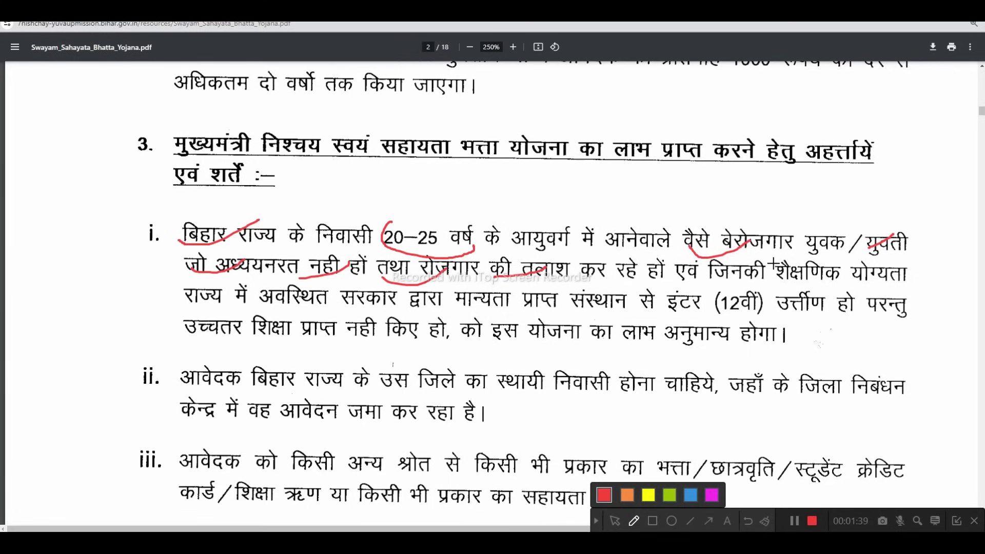
mouse_move(773, 262)
left_mouse_down()
mouse_move(858, 282)
mouse_move(927, 281)
left_mouse_up()
mouse_move(212, 304)
left_mouse_down()
mouse_move(245, 289)
mouse_move(570, 309)
left_mouse_up()
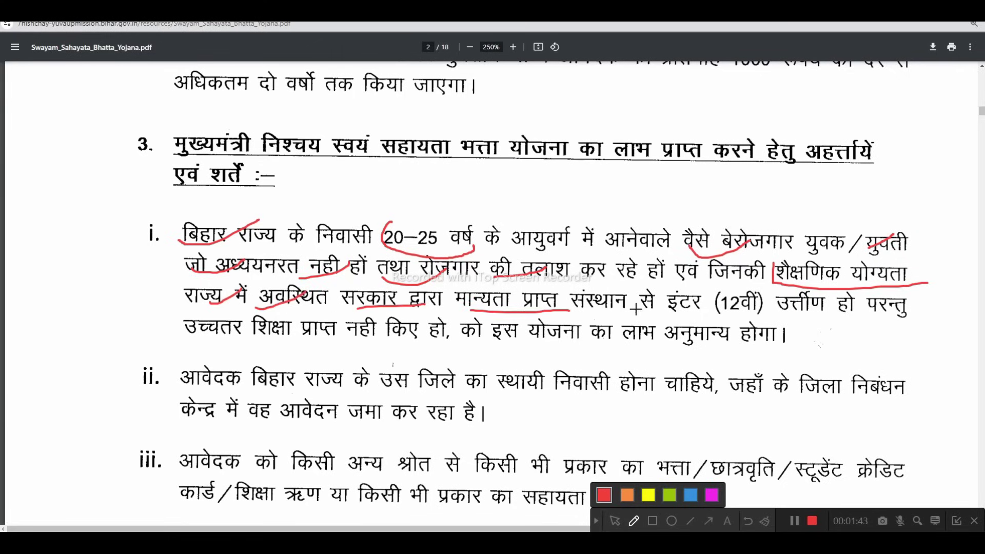
Mark condition i's 12th-pass, higher education and benefit wording, re-emphasise 12th, unemployed and 20–25 years, and leave the pen.
mouse_move(759, 293)
left_mouse_down()
mouse_move(685, 323)
mouse_move(818, 283)
left_mouse_up()
left_click_drag(184, 337, 233, 322)
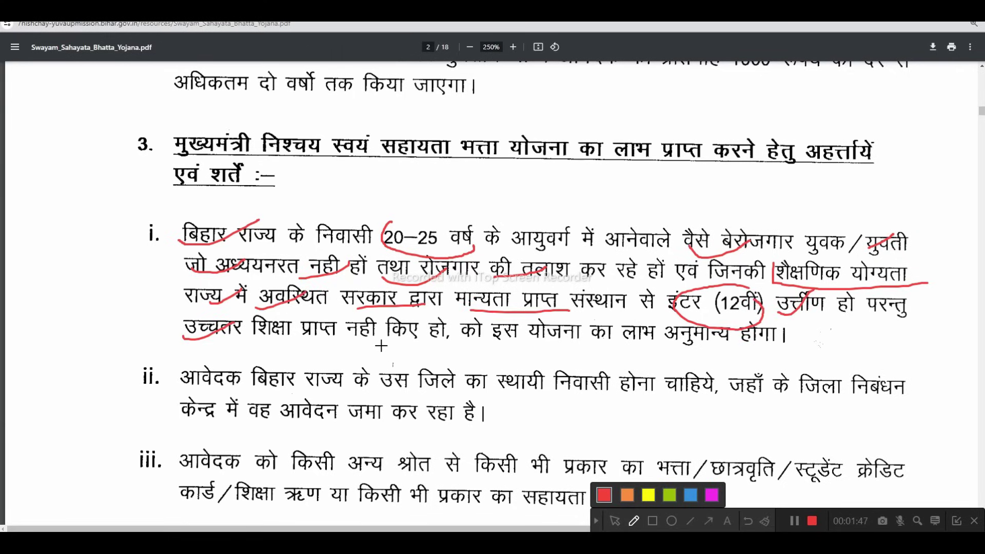
left_click_drag(460, 338, 522, 327)
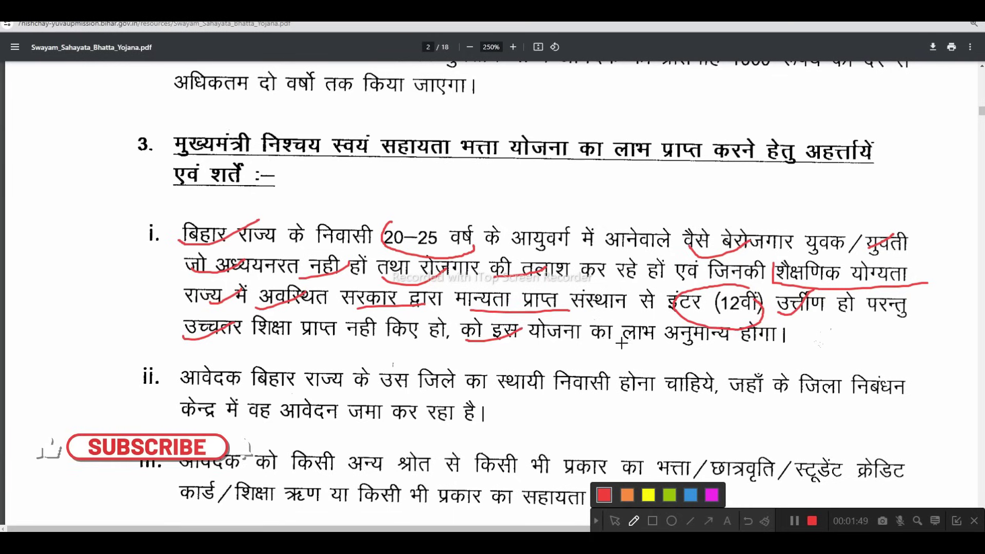
left_click_drag(751, 353, 810, 324)
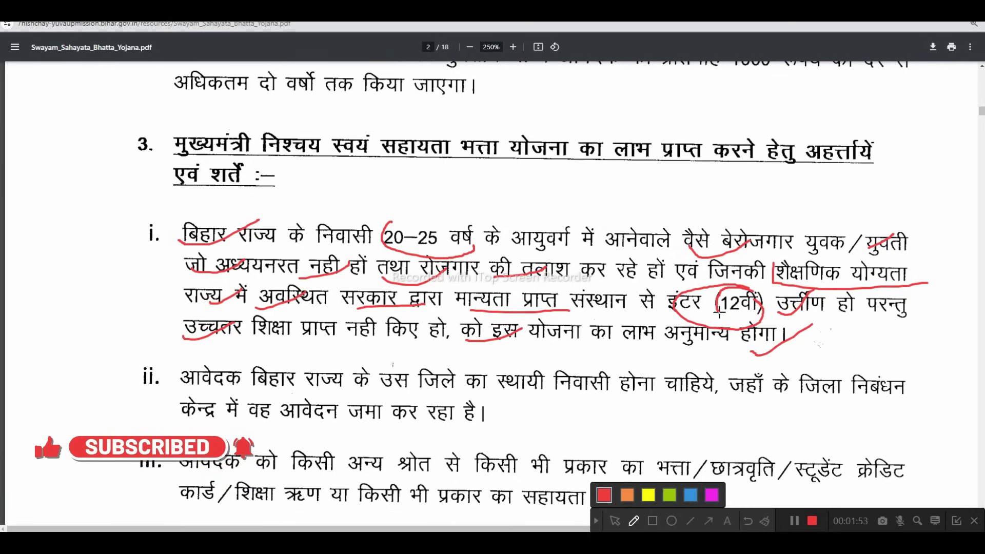
mouse_move(718, 311)
left_mouse_down()
mouse_move(770, 297)
mouse_move(743, 289)
left_mouse_up()
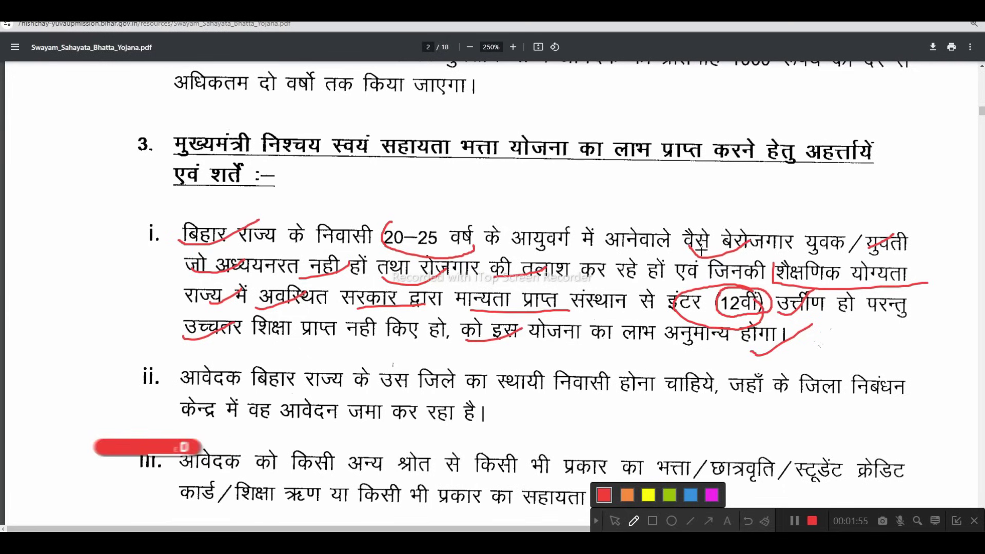
left_click_drag(701, 250, 754, 239)
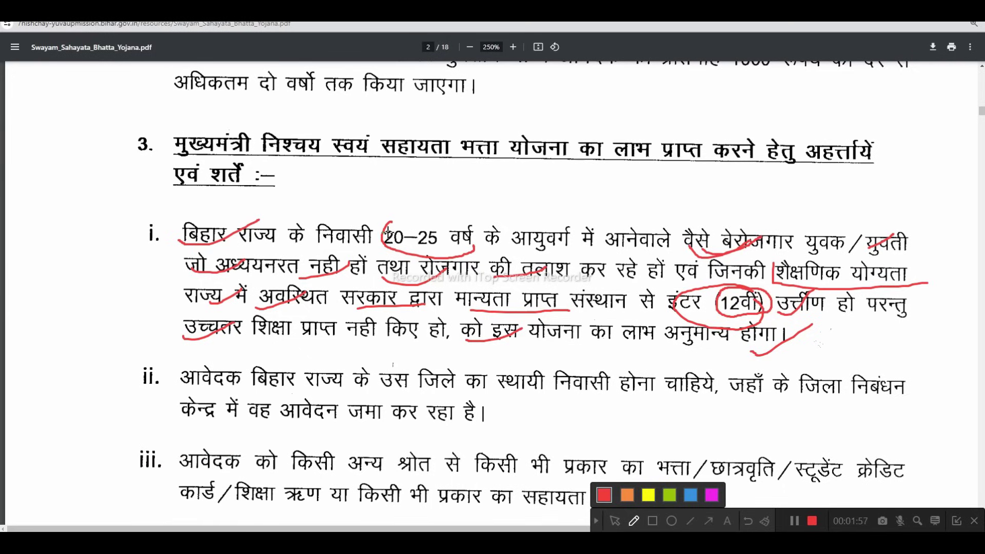
mouse_move(392, 224)
left_mouse_down()
mouse_move(470, 251)
mouse_move(439, 218)
mouse_move(393, 222)
left_mouse_up()
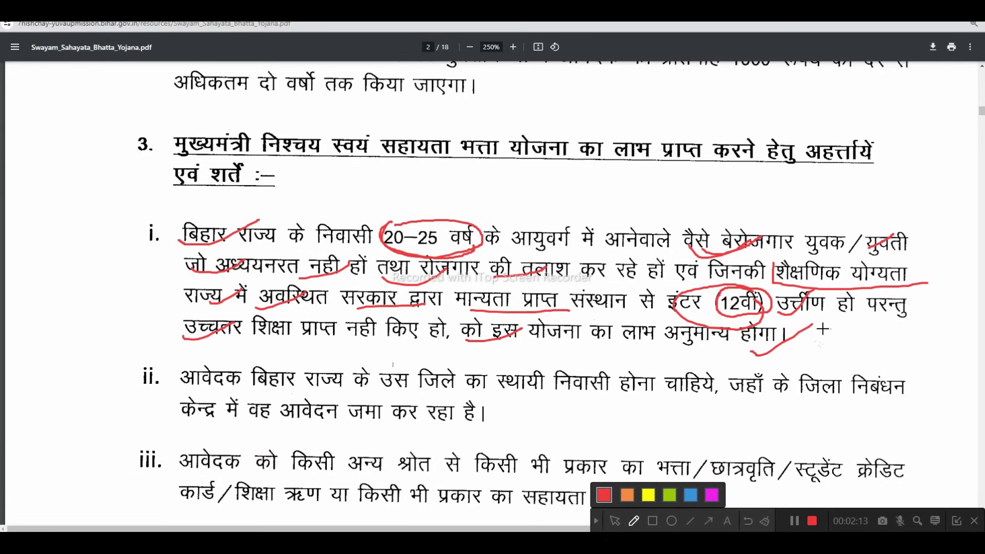
left_click(614, 521)
Mark in red the key phrases of condition ii on permanent residence in the district where the application is submitted.
scroll(667, 436, "down", 3)
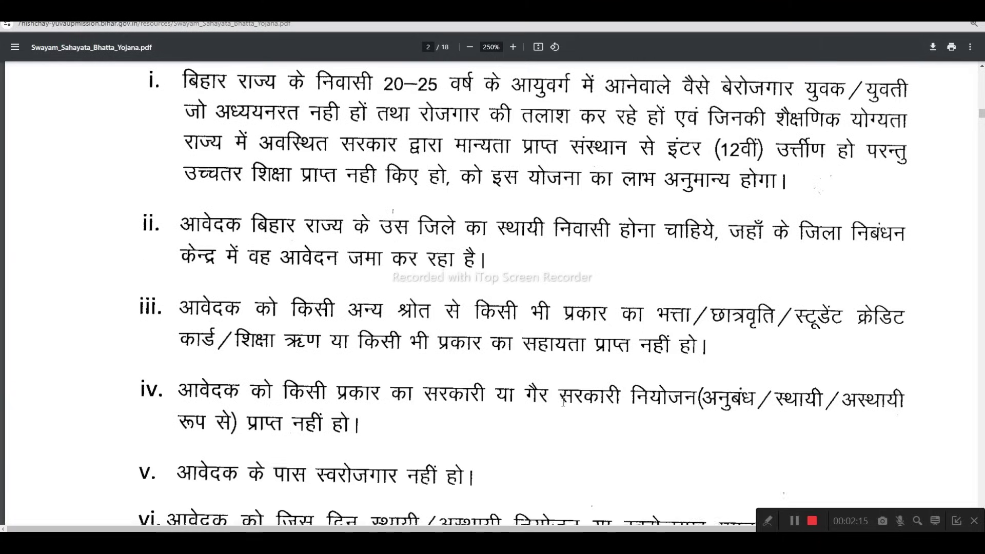
left_click(635, 521)
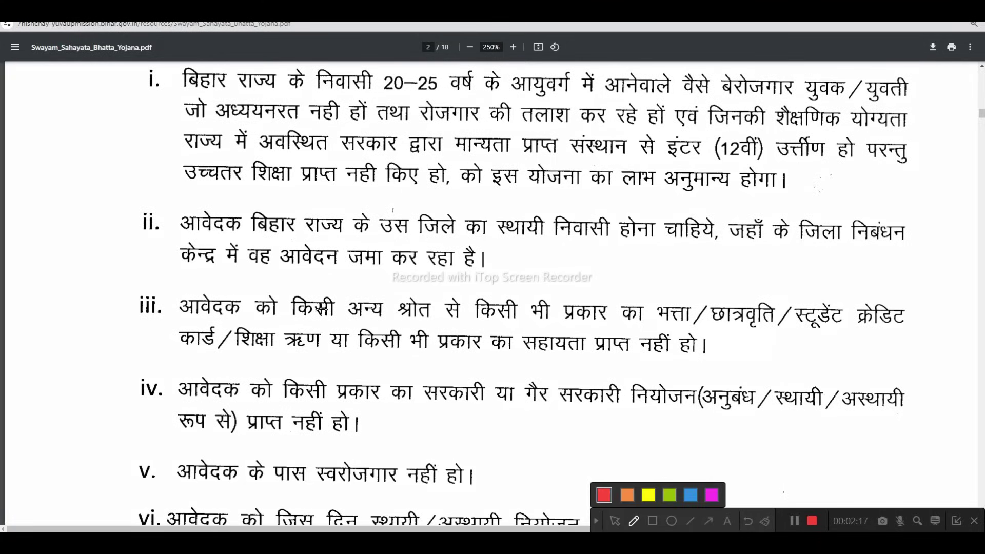
left_click_drag(180, 229, 251, 212)
left_click_drag(462, 238, 541, 221)
left_click_drag(747, 247, 836, 223)
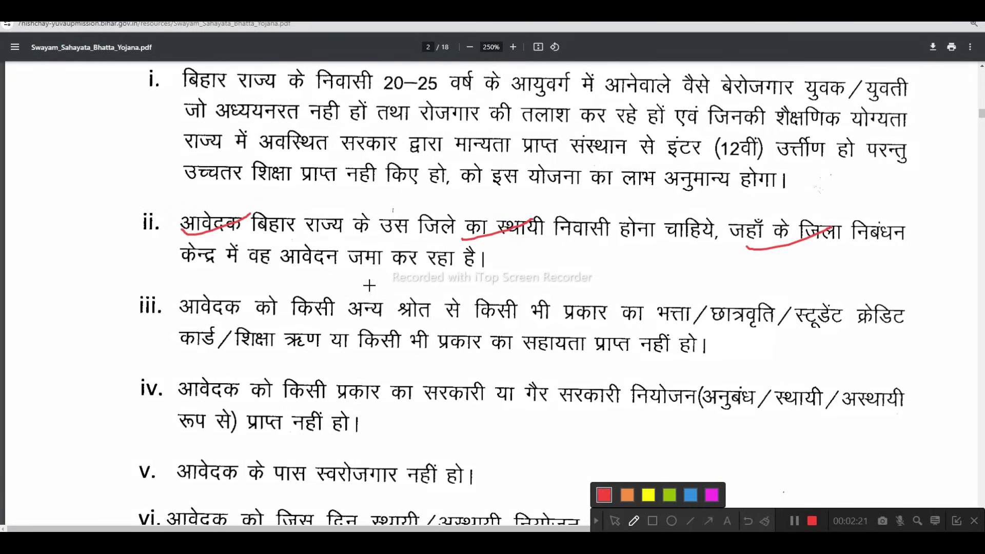
left_click_drag(293, 275, 378, 251)
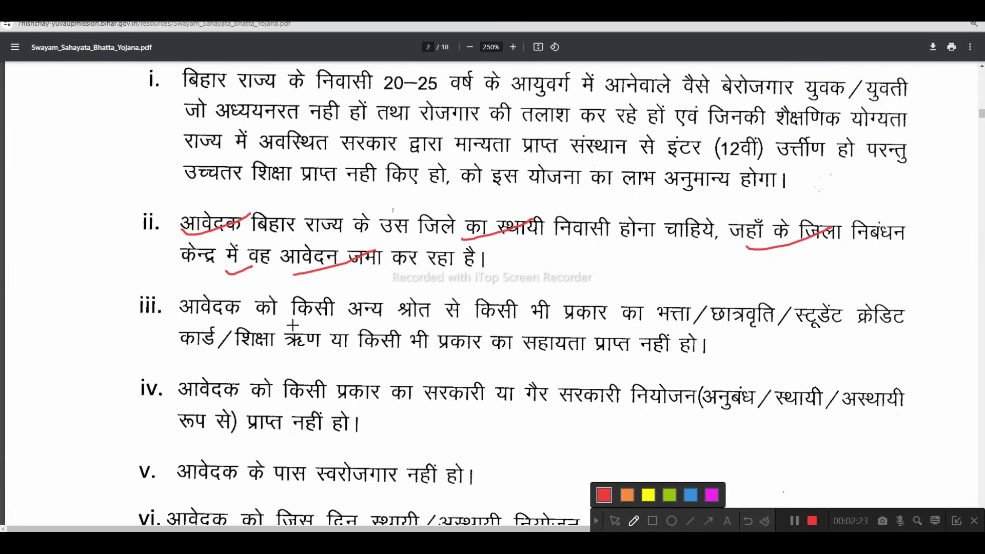
Underline in red condition iii's phrases on allowance, scholarship, student credit card, education loan or other assistance, and close the drawing tools.
mouse_move(216, 315)
left_mouse_down()
mouse_move(317, 300)
mouse_move(590, 307)
left_mouse_up()
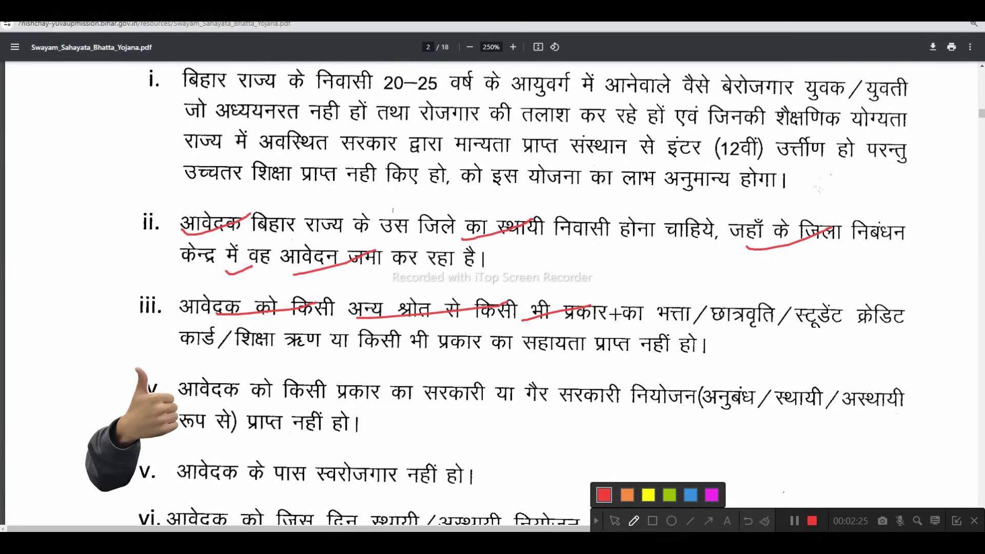
mouse_move(649, 325)
left_mouse_down()
mouse_move(710, 307)
mouse_move(872, 314)
left_mouse_up()
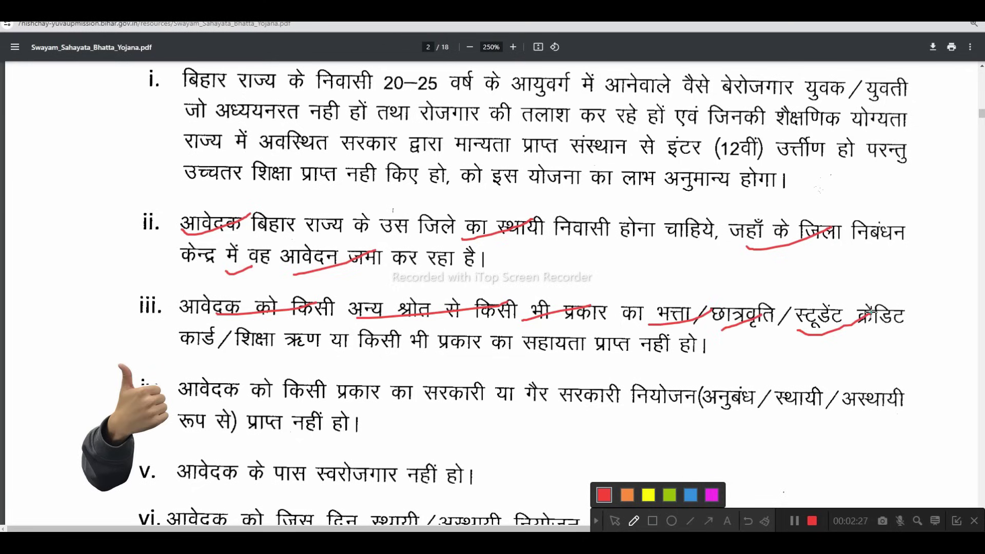
mouse_move(252, 355)
left_mouse_down()
mouse_move(305, 339)
mouse_move(395, 336)
left_mouse_up()
left_click_drag(512, 353, 652, 327)
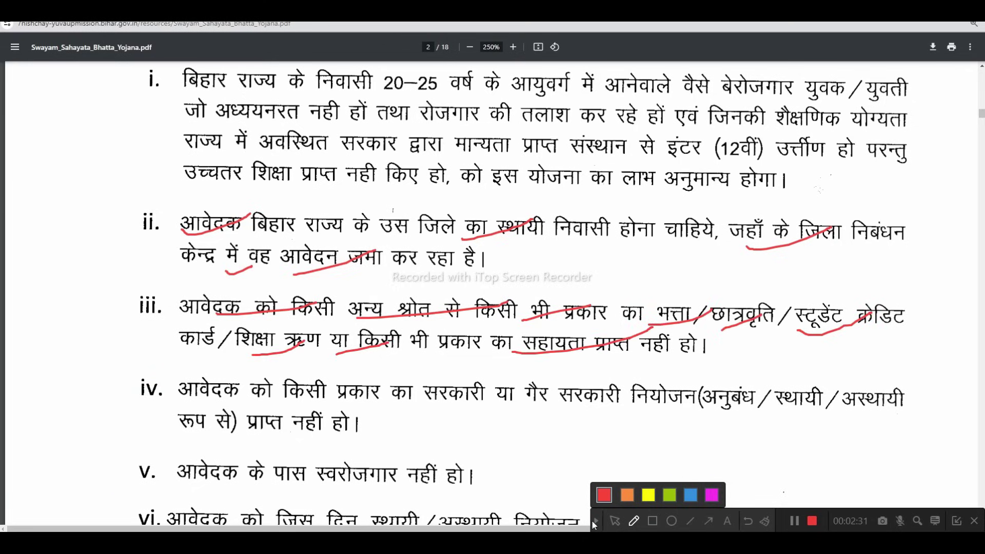
left_click(592, 519)
Mark in red the government employment wording in condition iv and the applicant and self-employment wording in condition v.
scroll(832, 467, "down", 3)
left_click(766, 521)
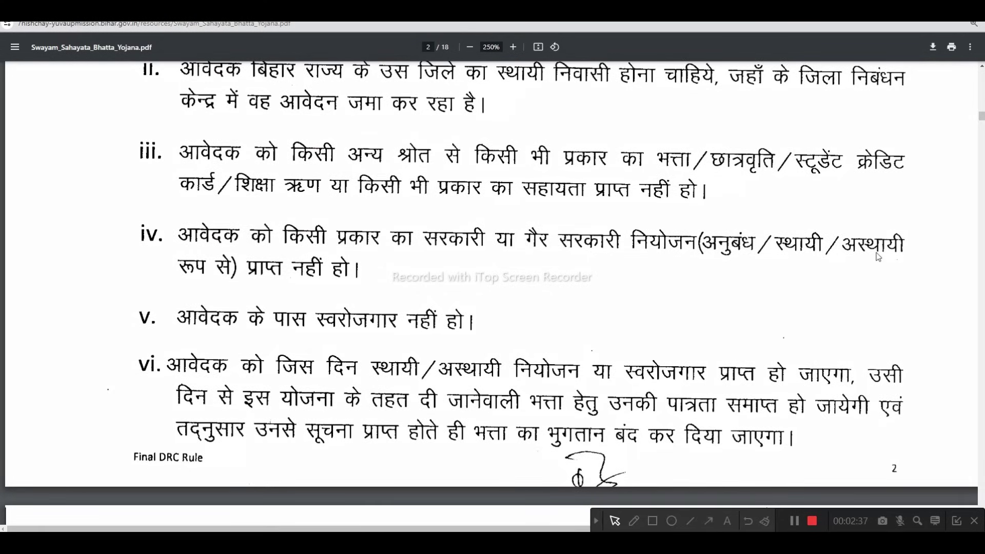
left_click(633, 521)
left_click_drag(434, 259, 535, 195)
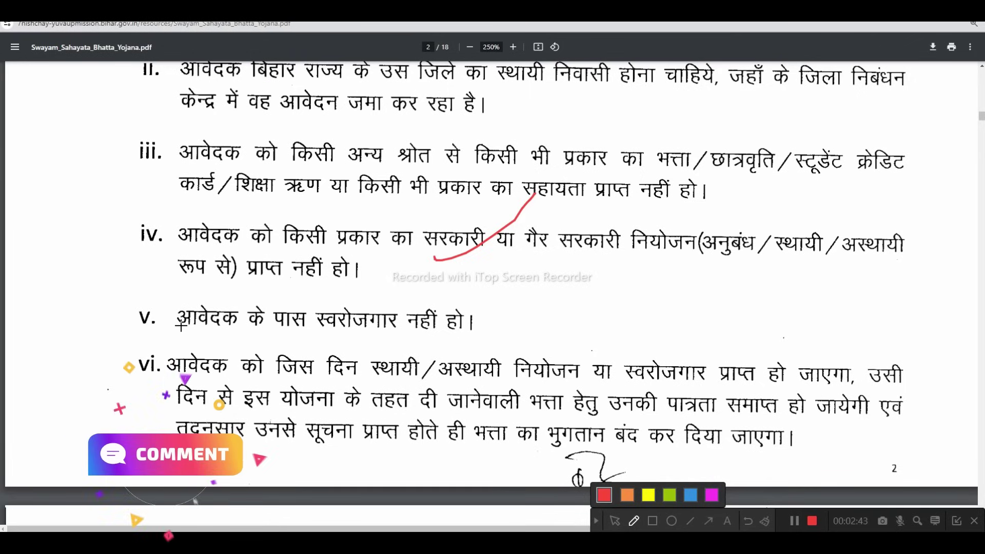
left_click_drag(181, 323, 251, 301)
left_click_drag(315, 324, 424, 291)
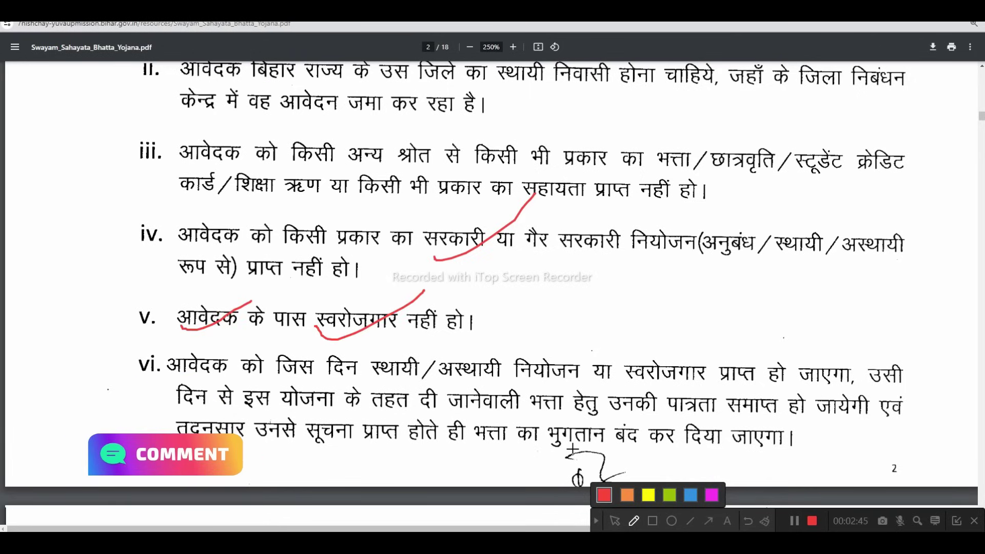
left_click(595, 521)
Mark in red condition vi's wording on permanent or temporary employment, self-employment, the scheme, giving the allowance and eligibility, and close the drawing tools.
scroll(446, 383, "down", 1)
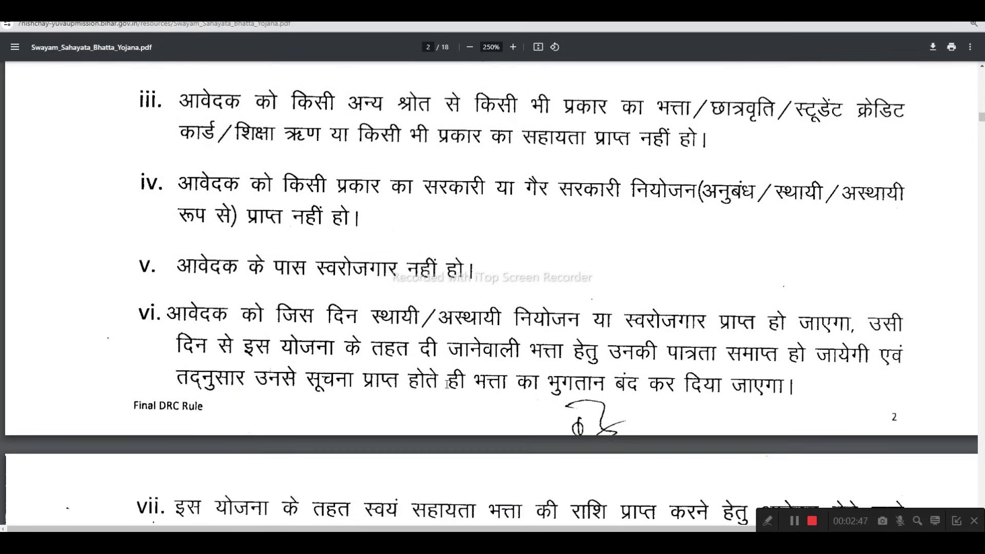
left_click(767, 521)
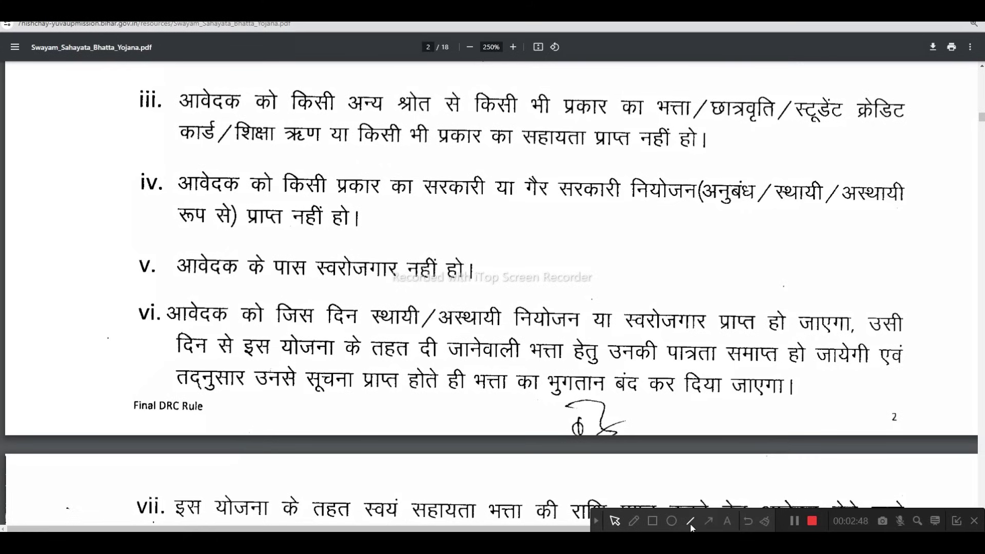
left_click(630, 521)
left_click_drag(375, 322, 420, 302)
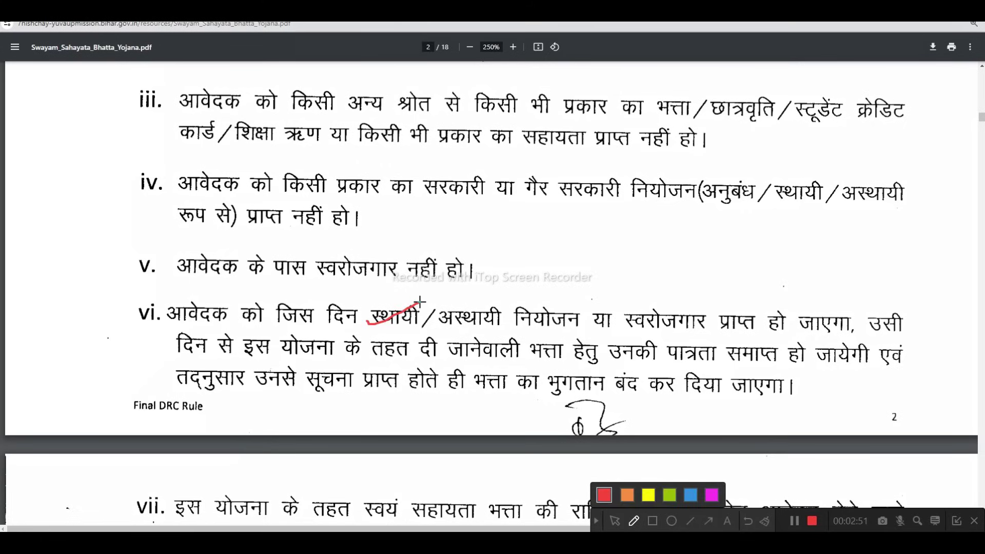
left_click_drag(456, 329, 485, 306)
left_click_drag(513, 334, 557, 314)
left_click_drag(631, 331, 686, 317)
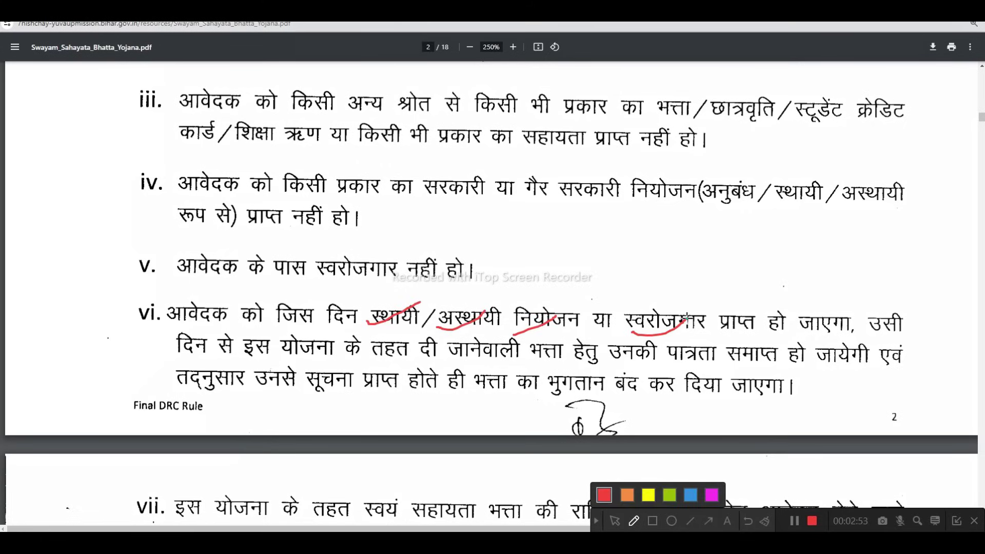
left_click_drag(277, 361, 323, 350)
left_click_drag(421, 370, 467, 348)
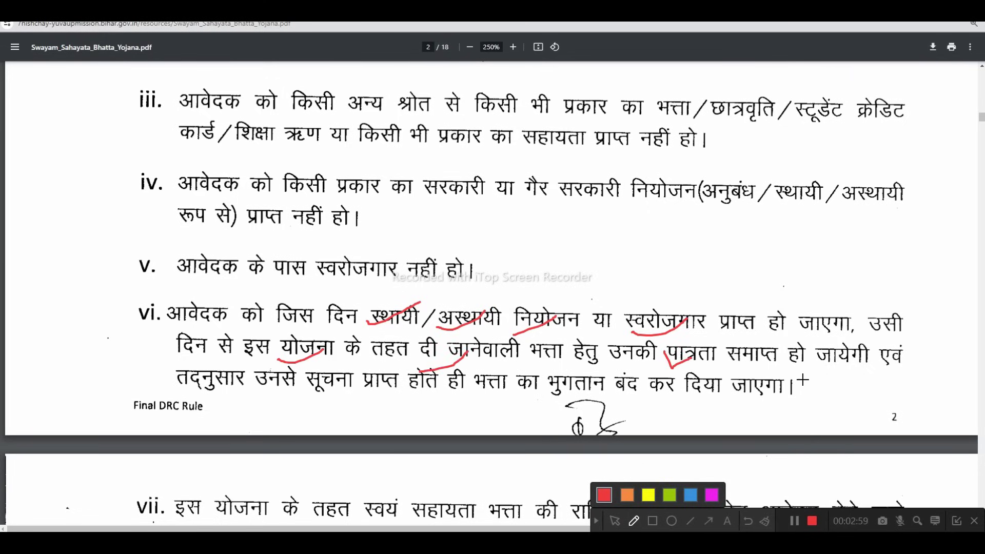
left_click(596, 521)
Read on to condition vii in the guideline, close the PDF, and open the portal's new applicant registration form.
scroll(541, 383, "down", 6)
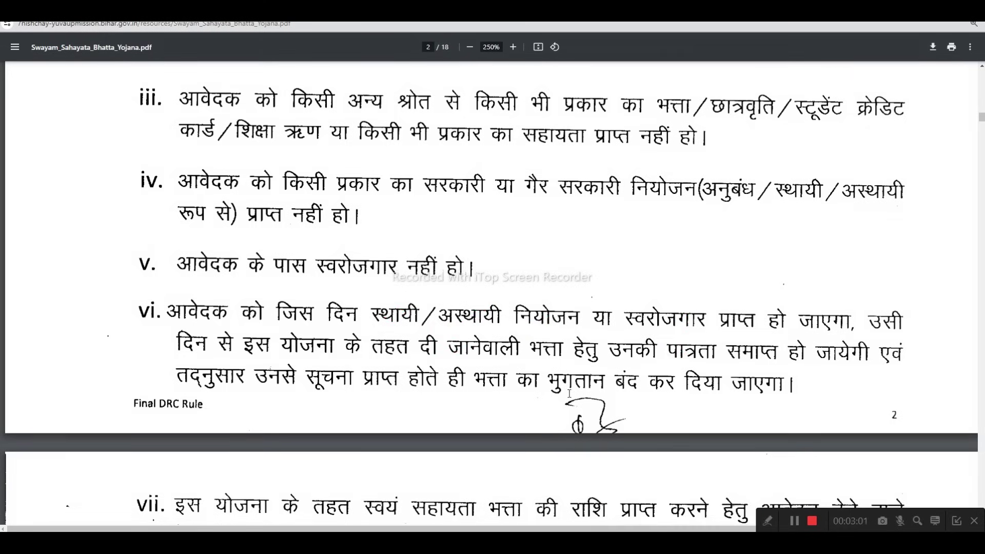
scroll(541, 384, "down", 2)
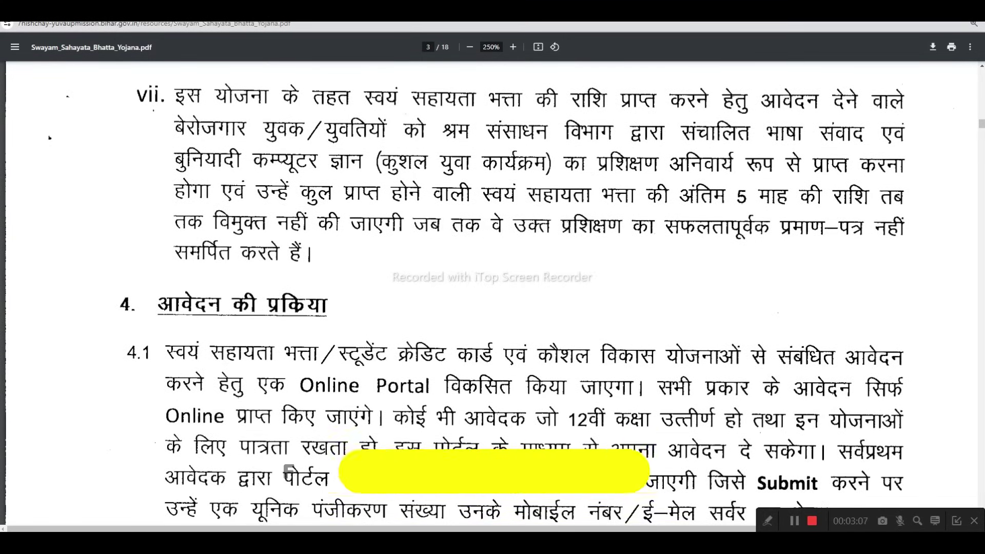
key("ctrl+w")
left_click(213, 147)
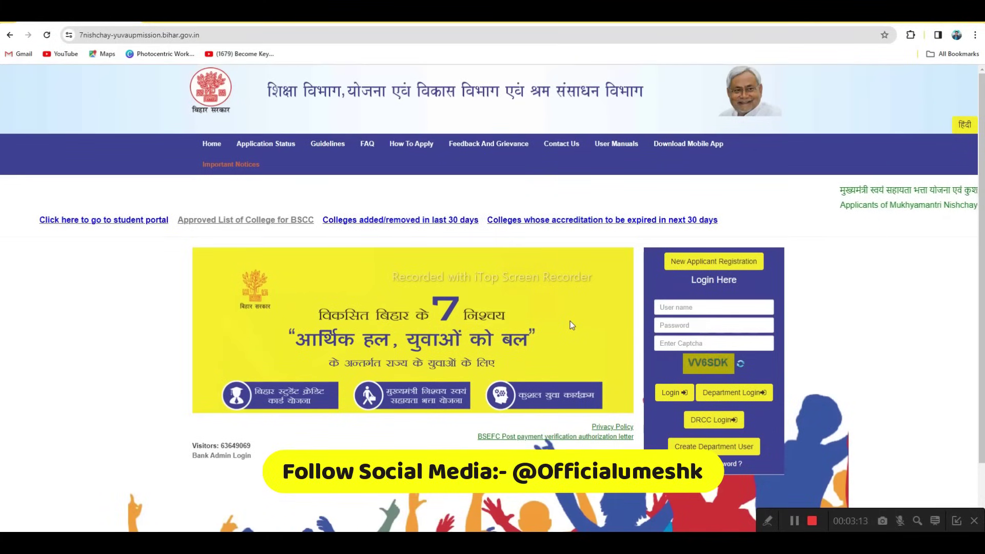
left_click(709, 262)
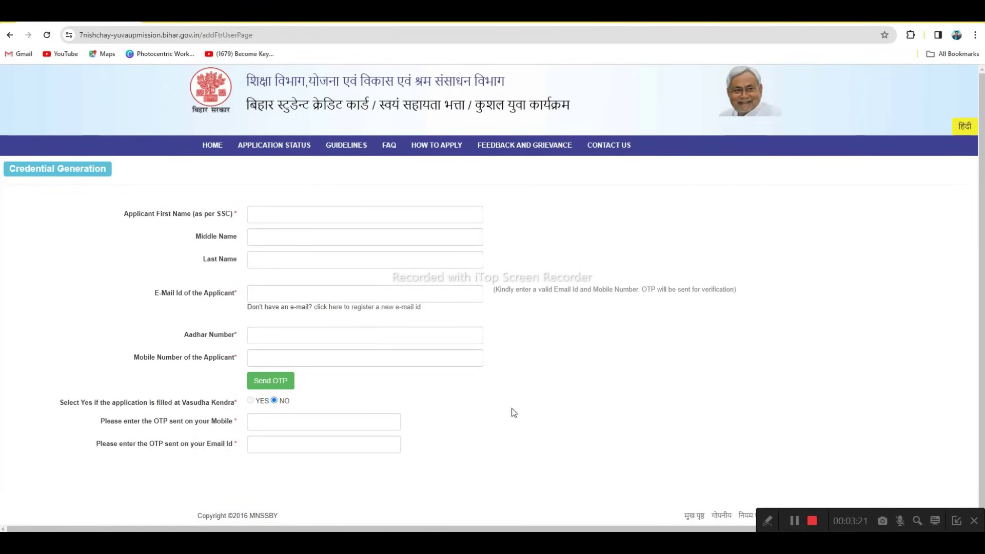
Highlight the name, Aadhaar and mobile number labels and the e-mail and OTP note on the Credential Generation form.
left_click_drag(124, 217, 190, 218)
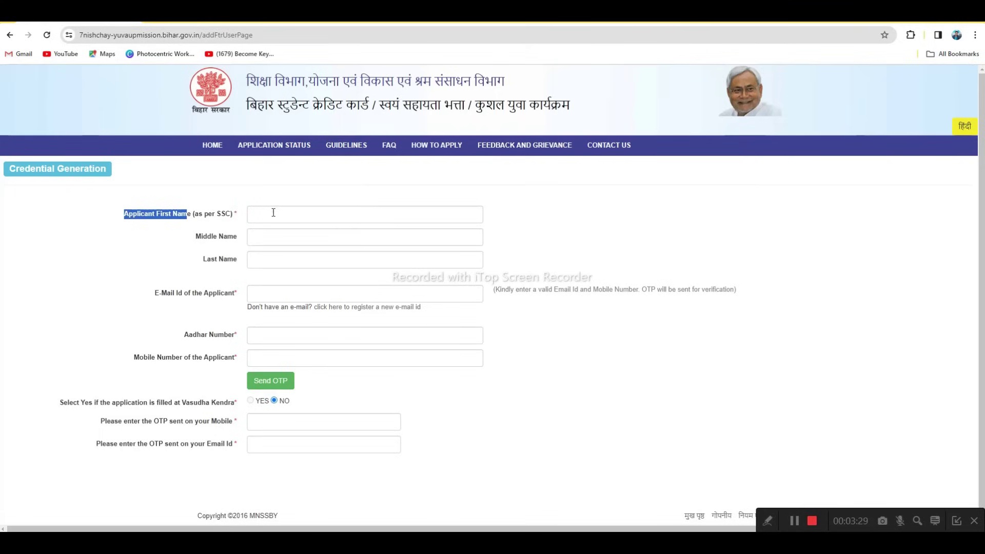
left_click_drag(197, 235, 230, 258)
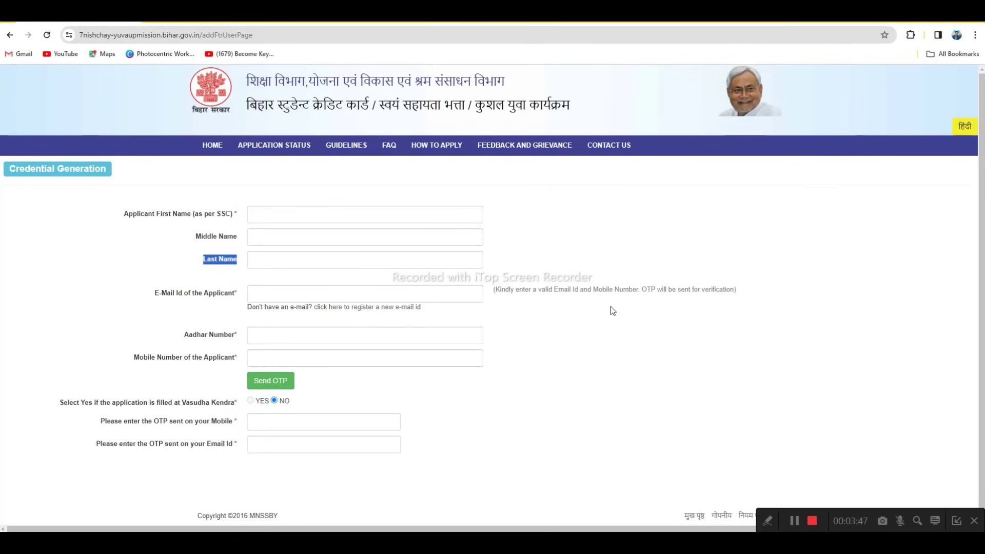
left_click_drag(644, 292, 744, 294)
left_click(543, 319)
left_click_drag(183, 336, 231, 336)
left_click_drag(144, 358, 241, 359)
left_click(257, 358)
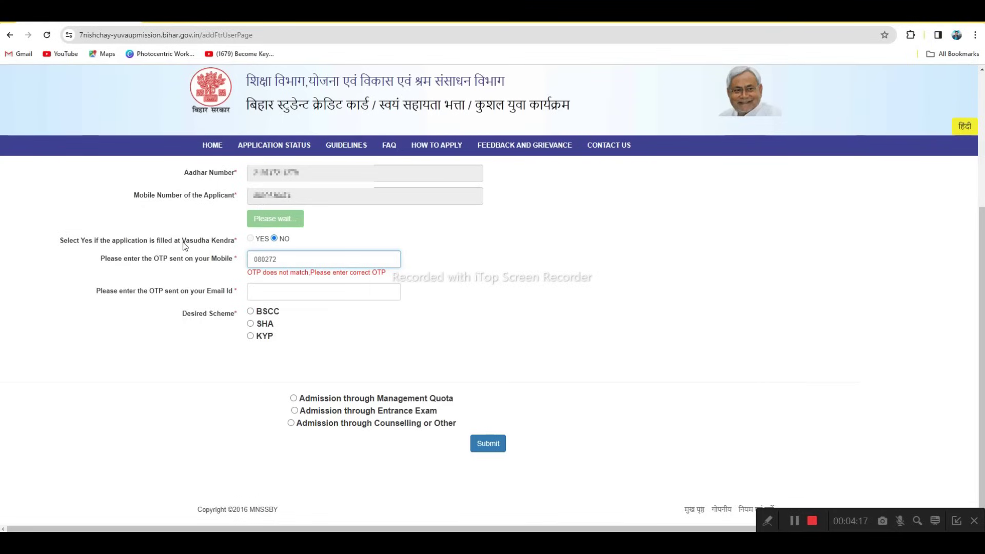
Choose SHA as the desired scheme, submit the applicant registration, and return to the portal's home page.
left_click_drag(183, 242, 233, 243)
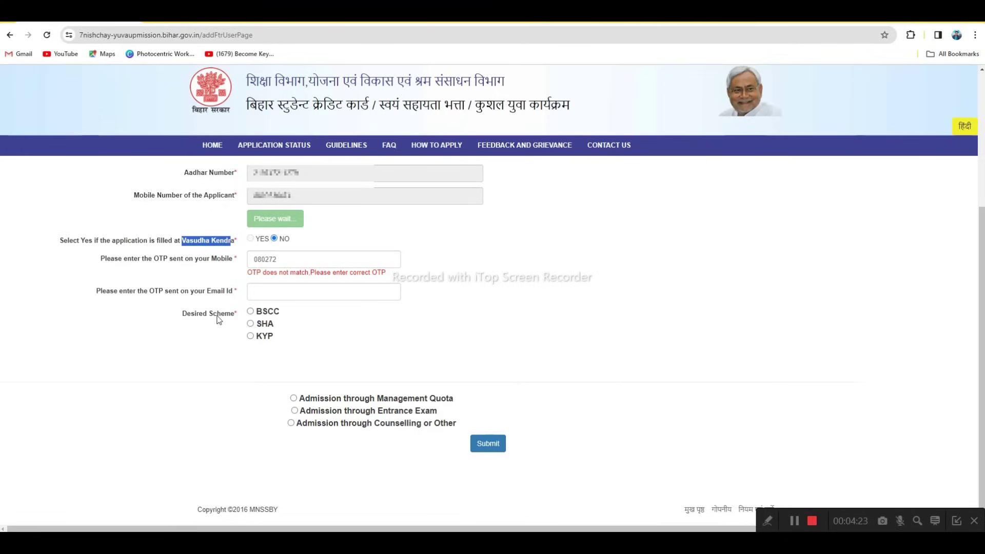
left_click_drag(184, 315, 231, 313)
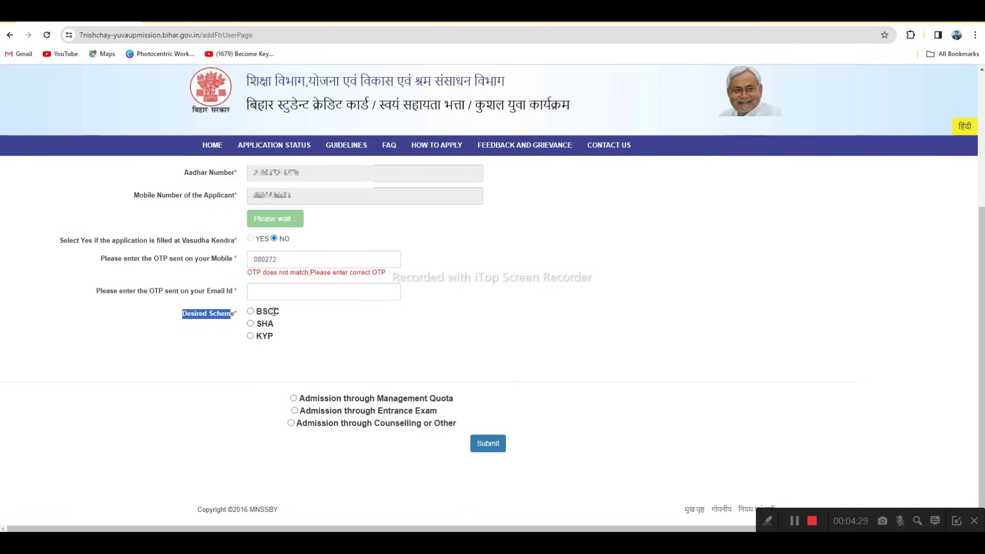
left_click(250, 324)
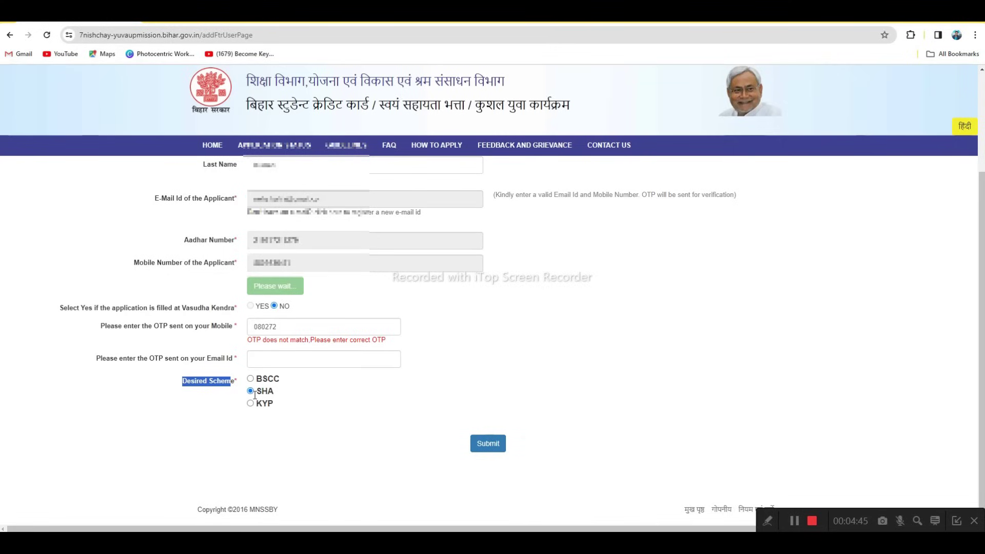
left_click(476, 445)
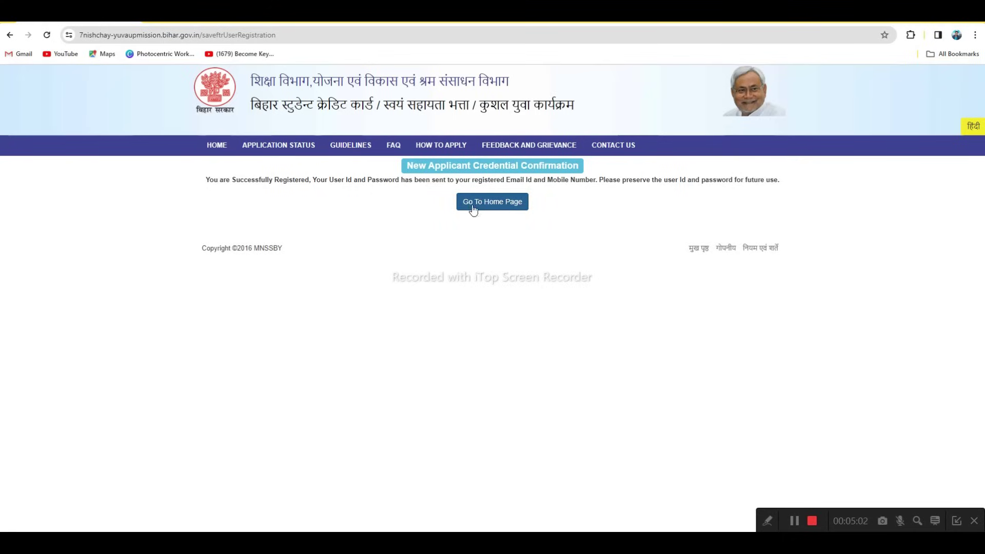
left_click(476, 208)
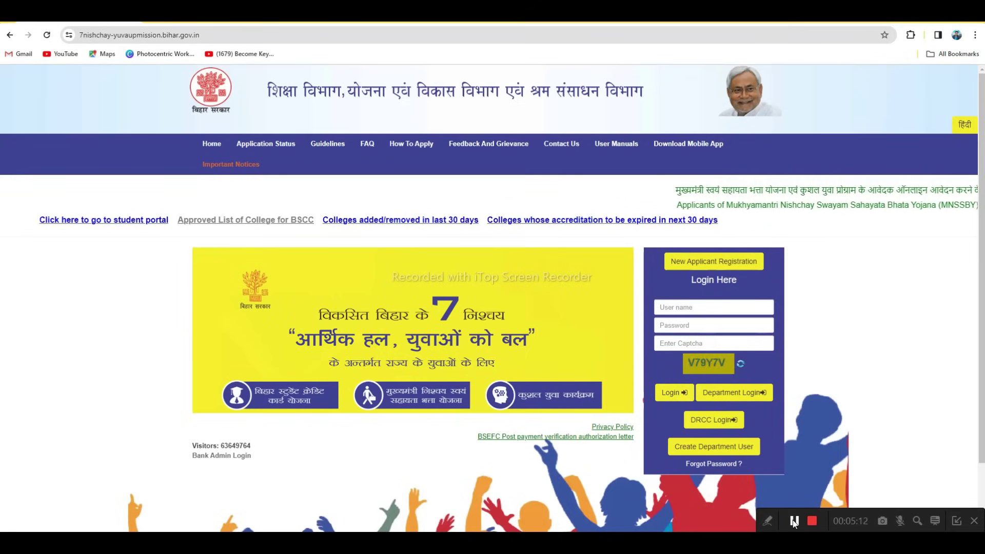
left_click(794, 522)
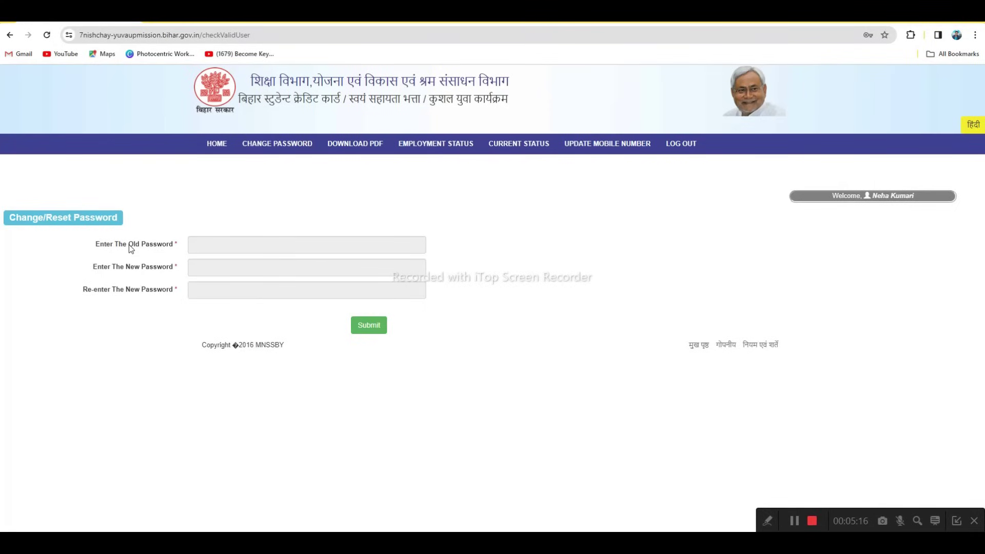
Point out the old and new password fields, submit the password change, and go back to the login page.
left_click_drag(129, 245, 173, 246)
left_click_drag(125, 267, 175, 274)
left_click(368, 326)
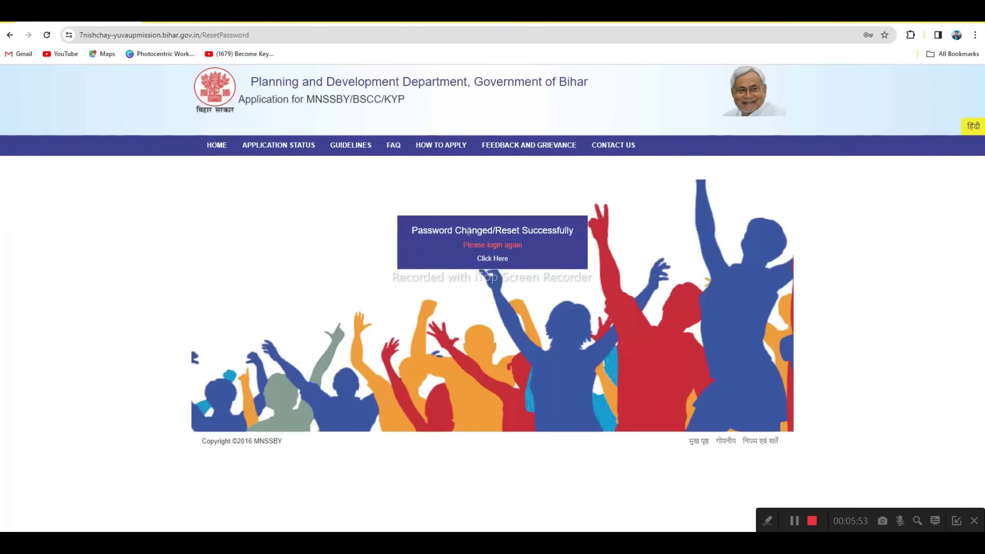
left_click(491, 260)
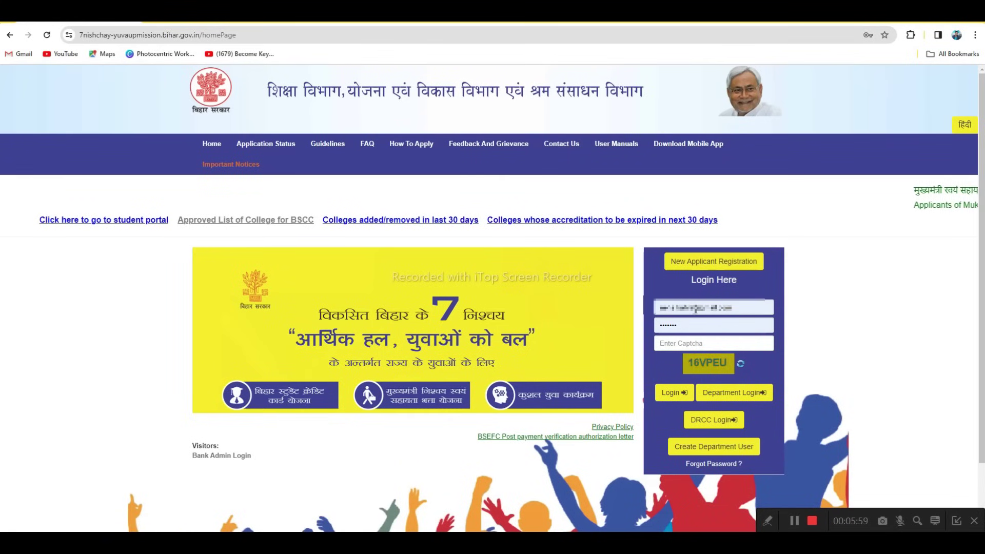
left_click(794, 521)
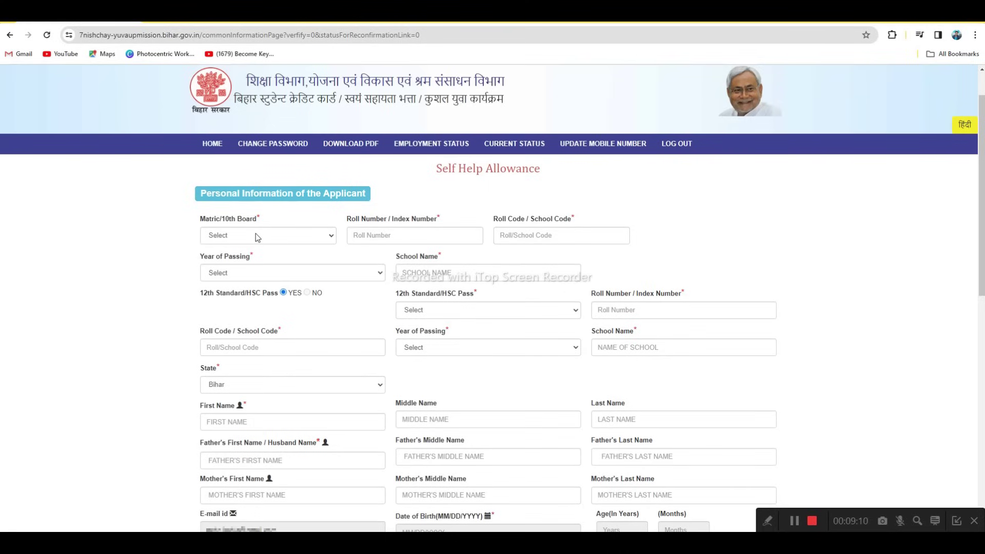
Set the Matric/10th Board to Bihar School Examination Board and the exam type to Regular.
left_click(231, 236)
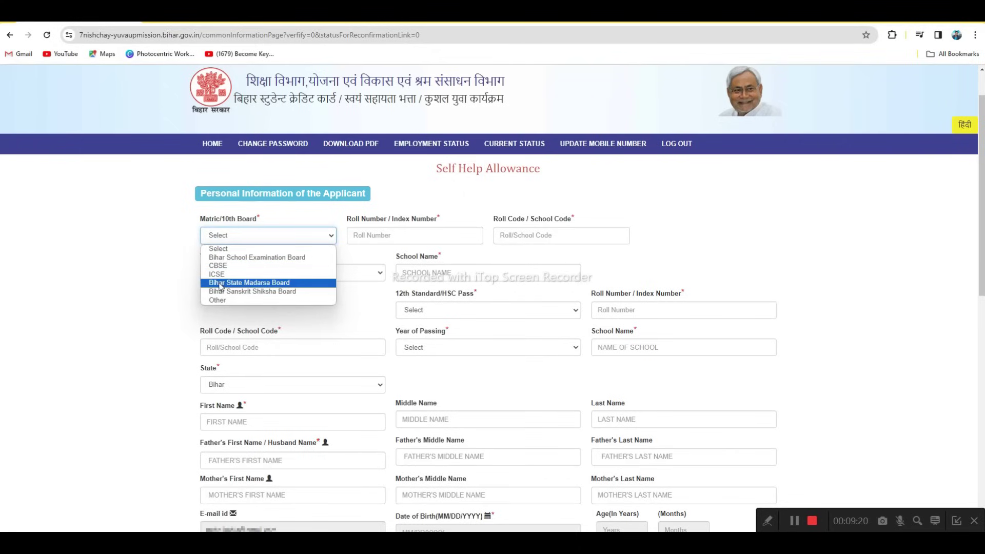
left_click(267, 258)
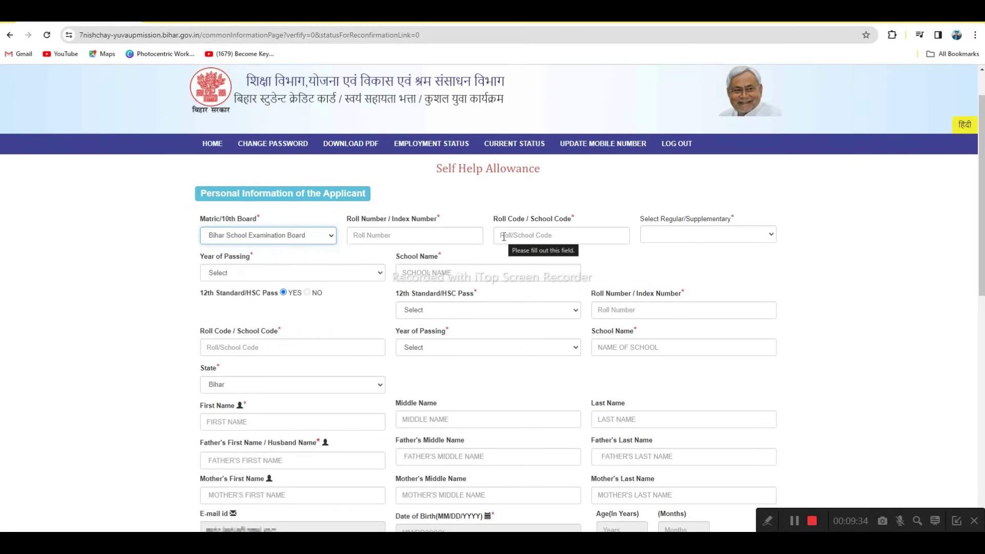
left_click(685, 235)
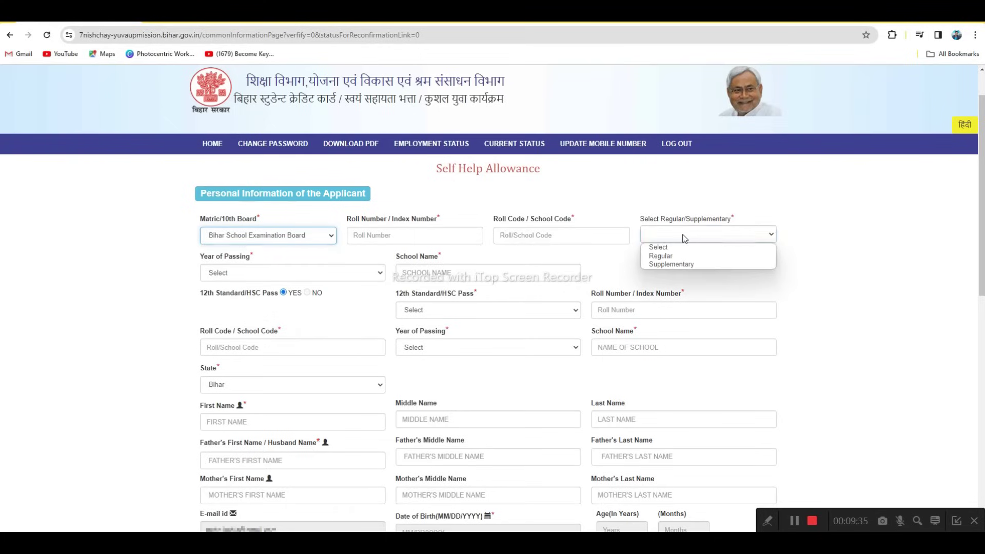
left_click(660, 256)
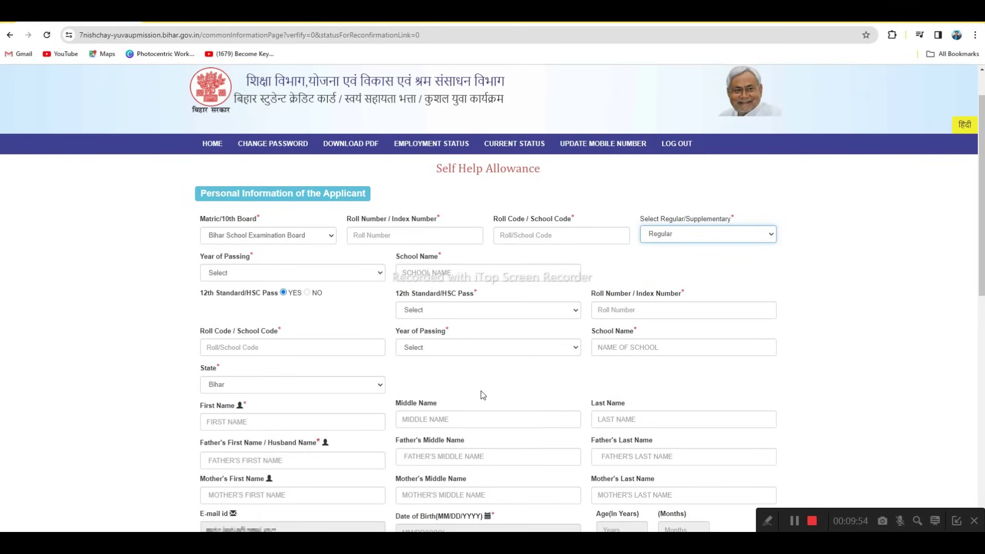
left_click(258, 234)
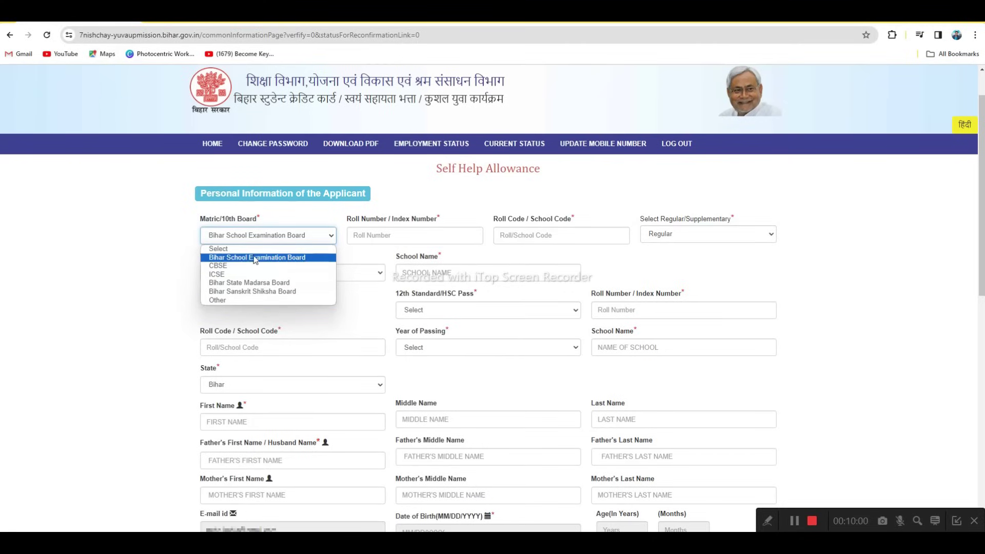
left_click(320, 218)
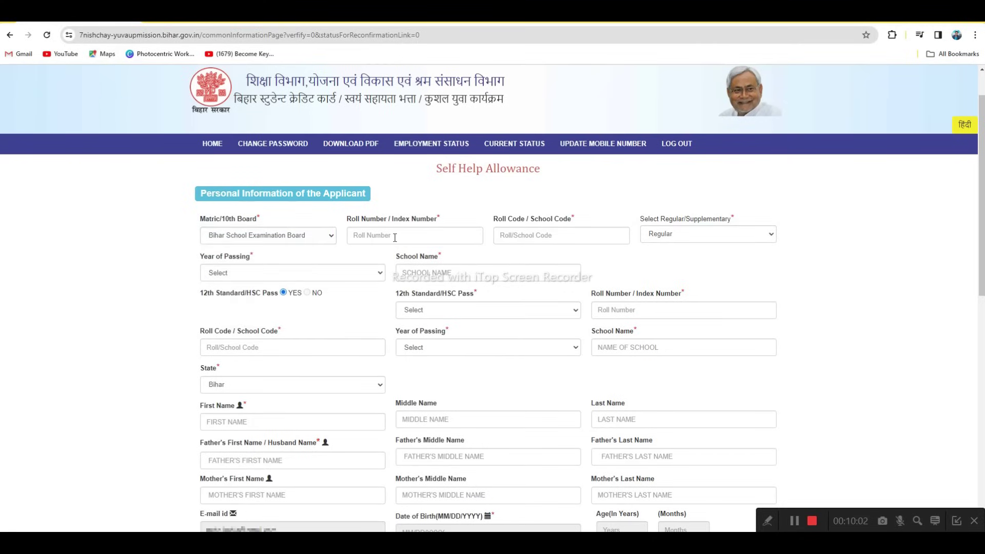
left_click(655, 238)
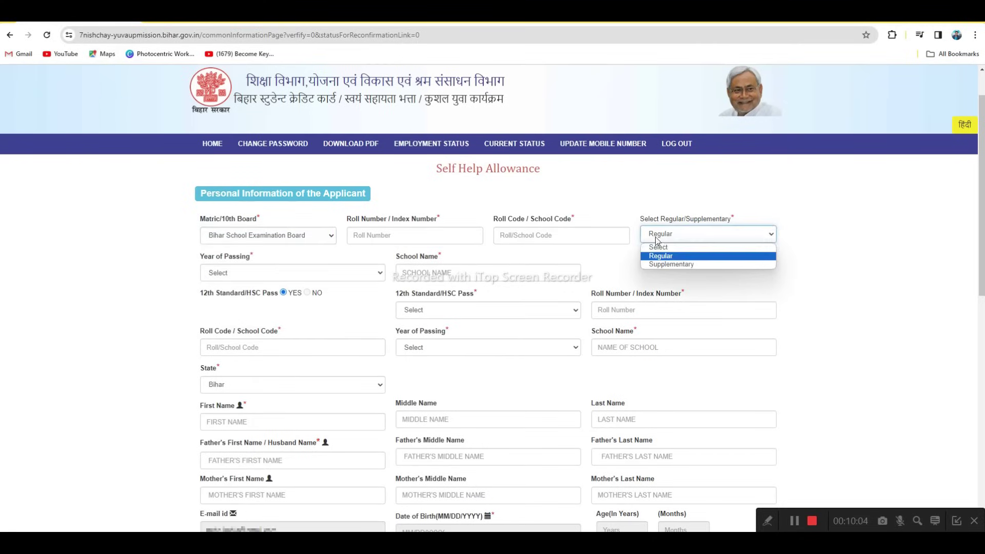
left_click(659, 264)
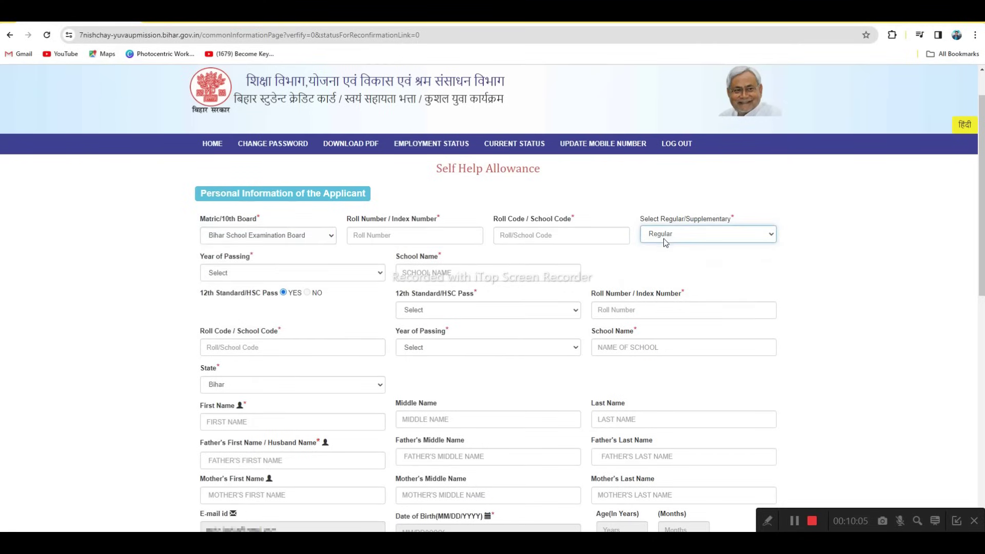
Set the 10th year of passing to 2021.
left_click(248, 273)
scroll(229, 443, "down", 1)
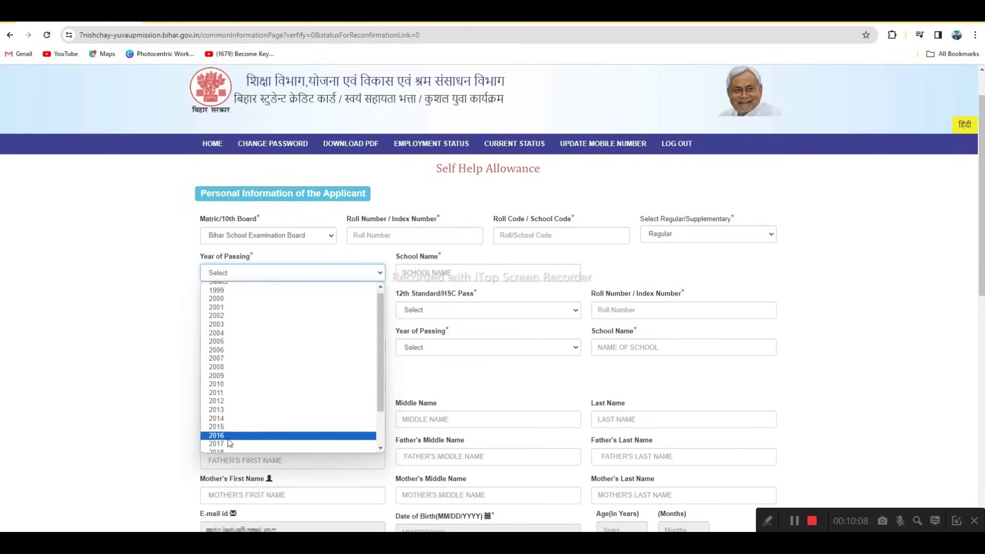
scroll(230, 443, "down", 1)
left_click(228, 441)
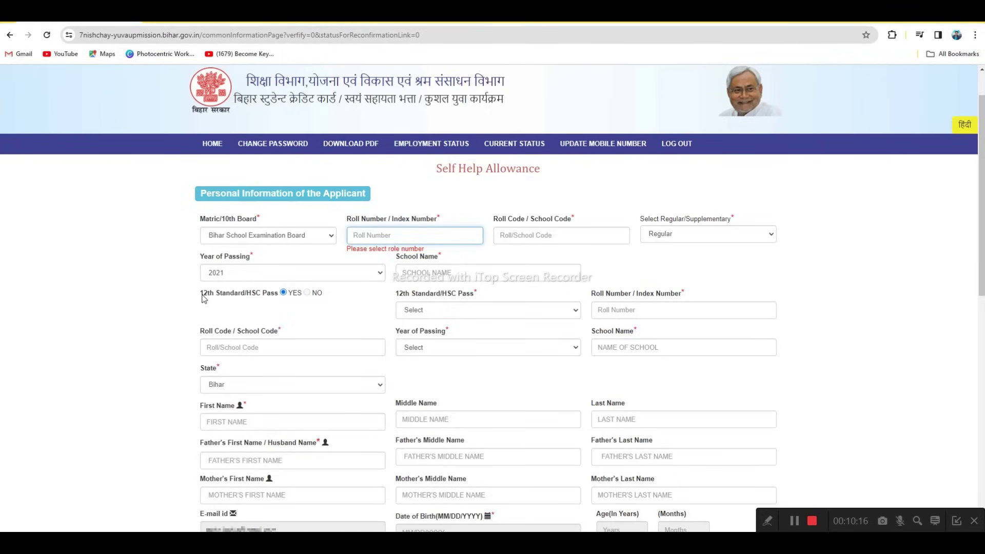
Point out the 12th Standard/HSC Pass question and set the 12th board to Bihar School Examination Board.
left_click_drag(201, 294, 277, 298)
left_click(424, 308)
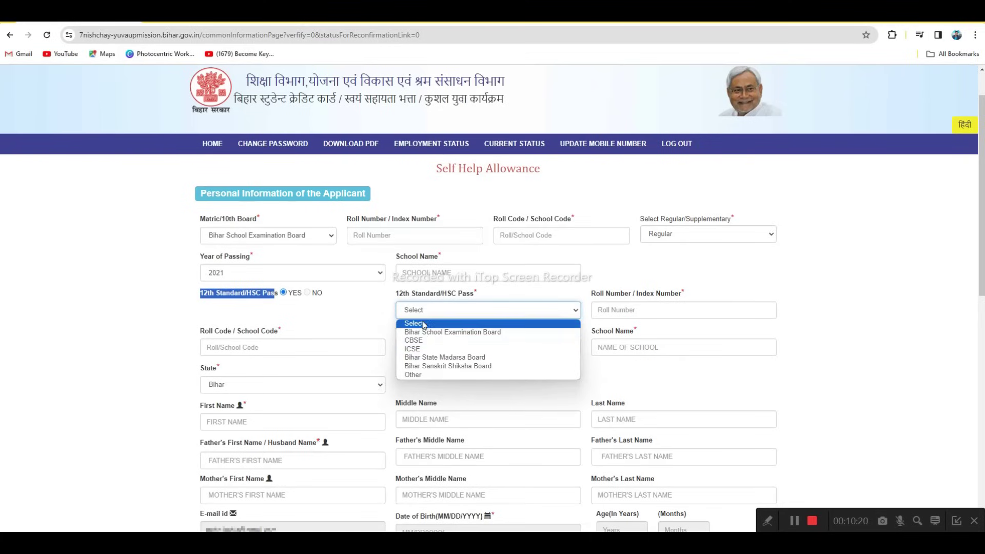
left_click(441, 332)
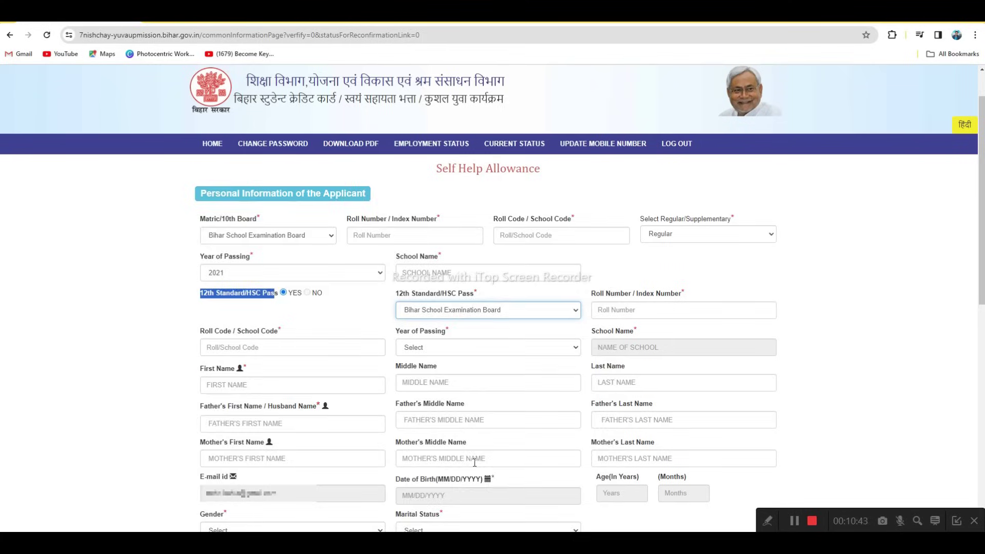
left_click(794, 521)
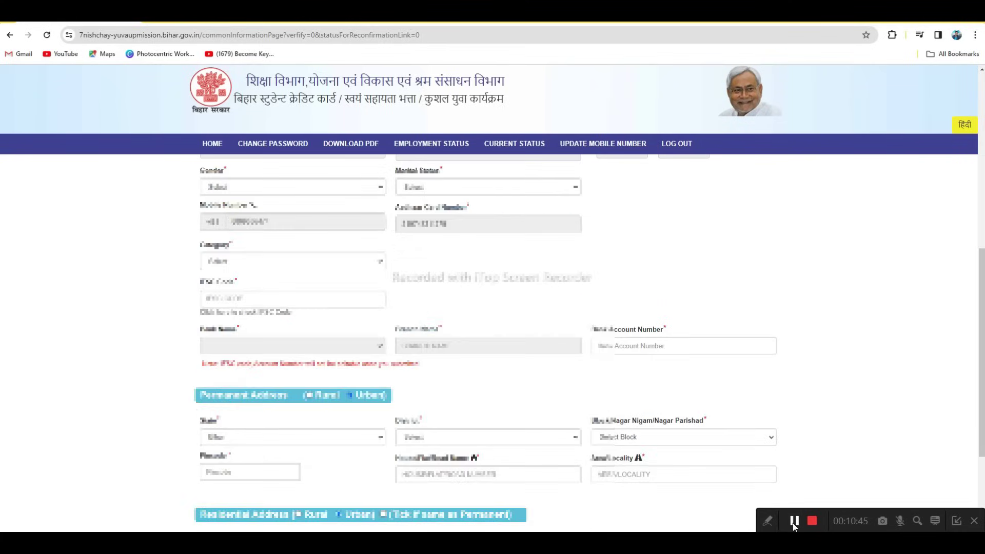
Set the applicant's gender to FEMALE, marital status to Single and category to EBC.
left_click(244, 188)
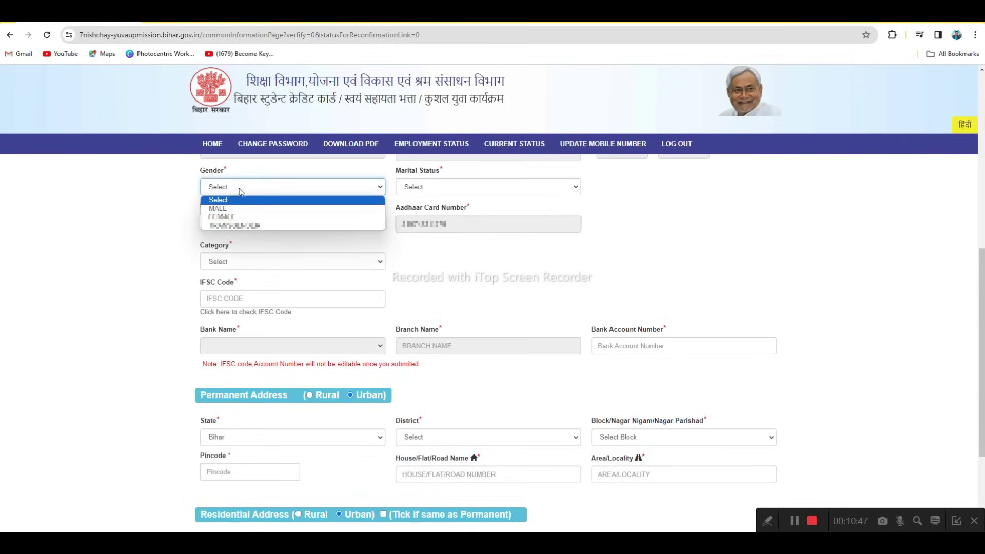
left_click(230, 217)
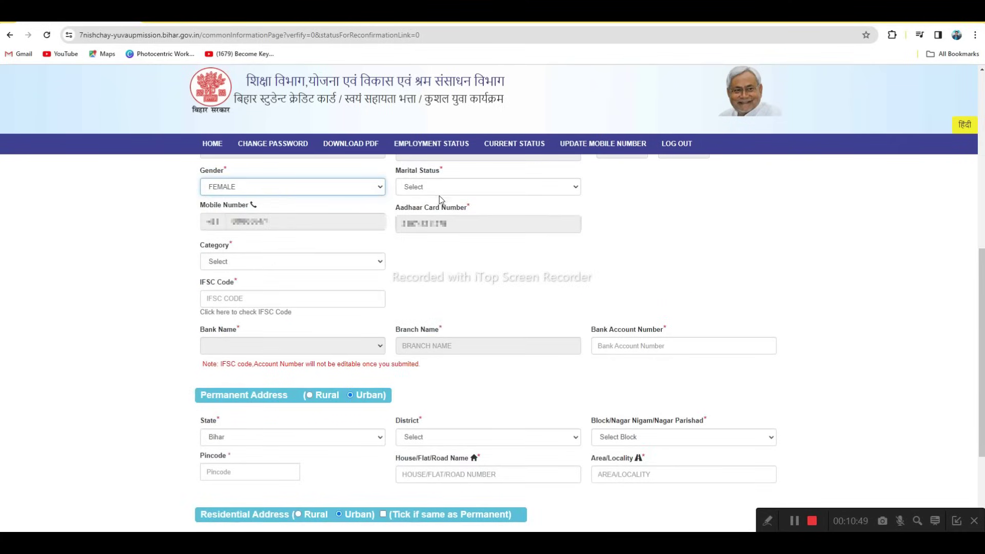
left_click(426, 187)
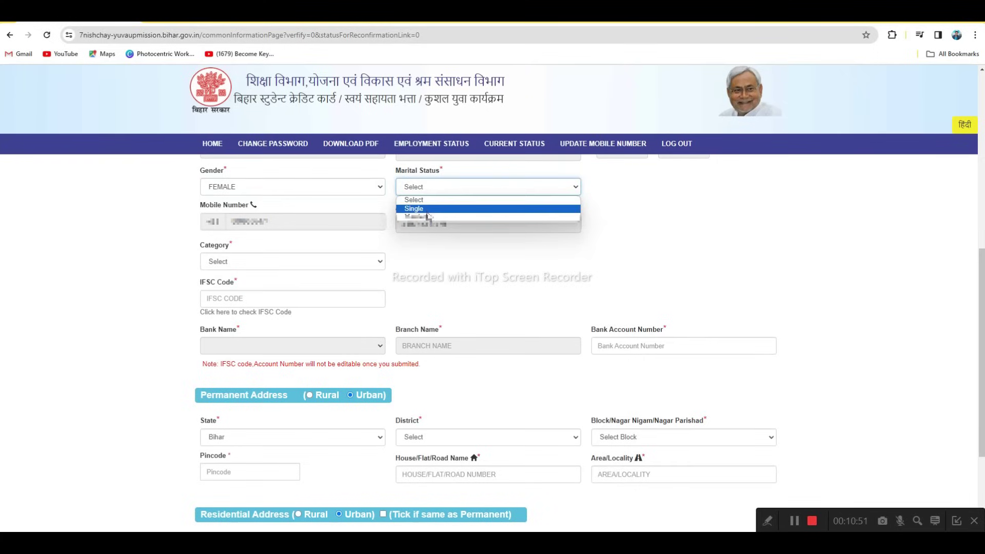
left_click(422, 210)
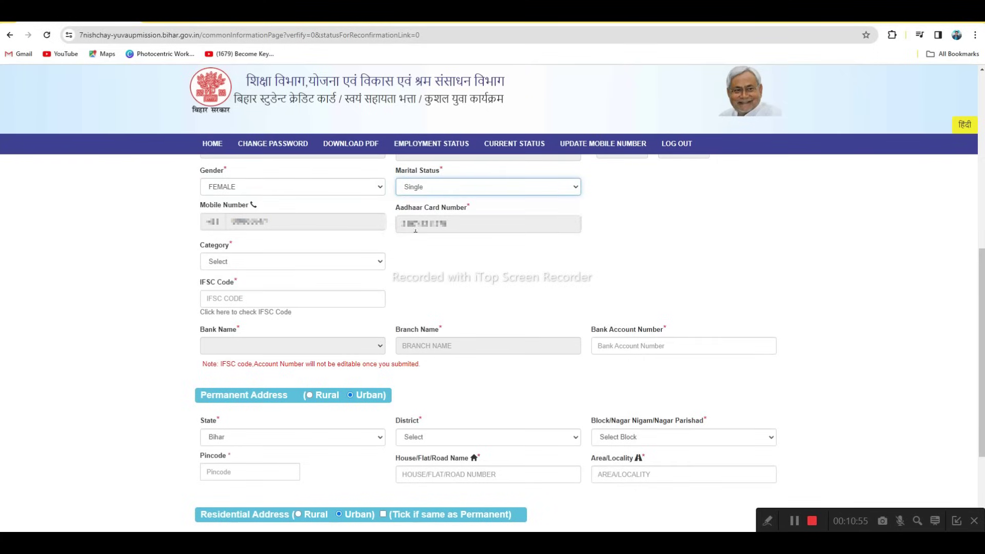
left_click(379, 260)
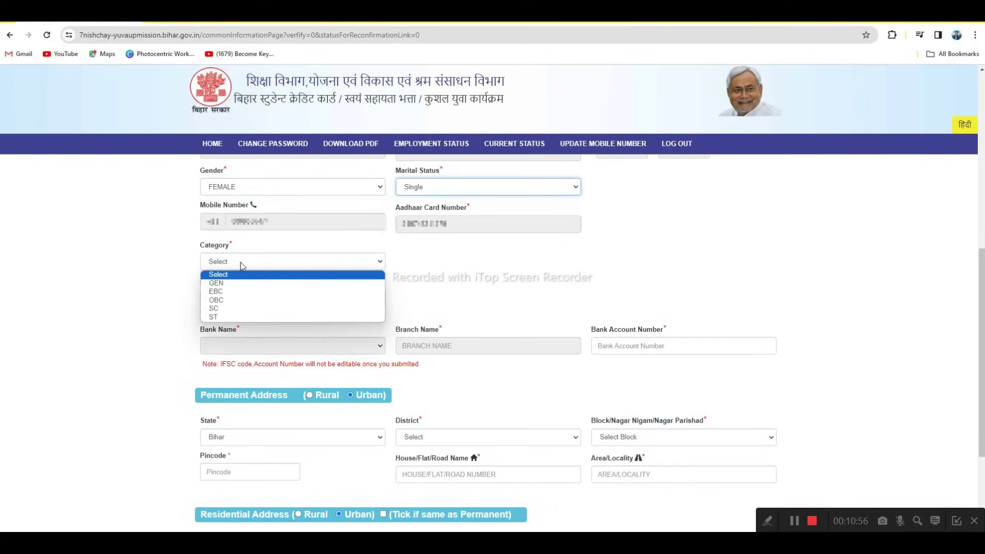
left_click(224, 292)
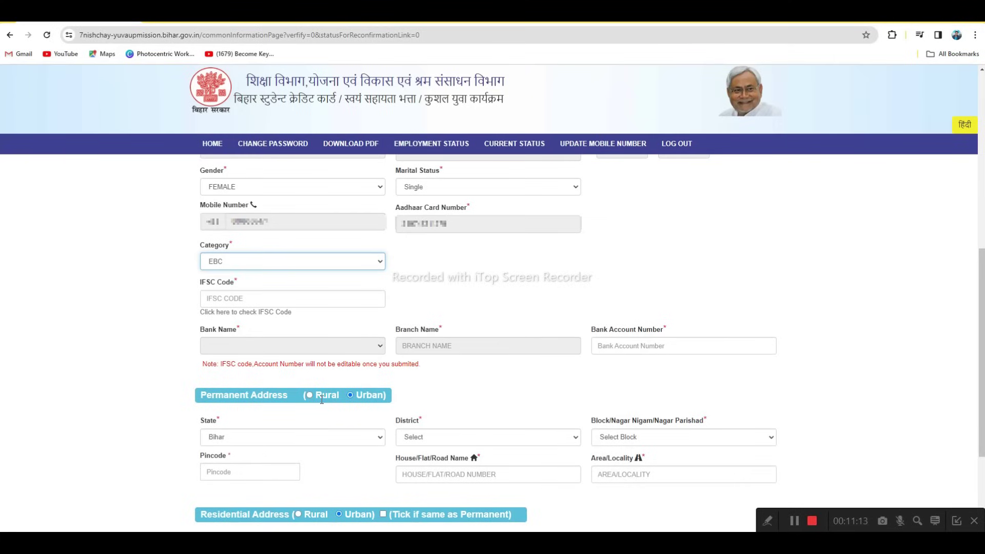
Point out the Rural option for the permanent address and set the address type to Rural.
left_click_drag(316, 396, 338, 397)
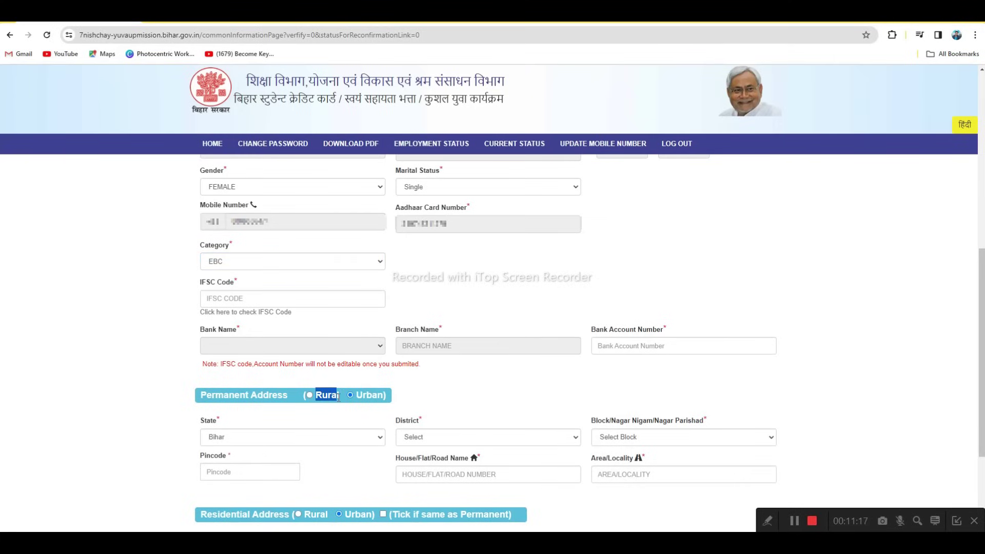
left_click(357, 406)
left_click(309, 395)
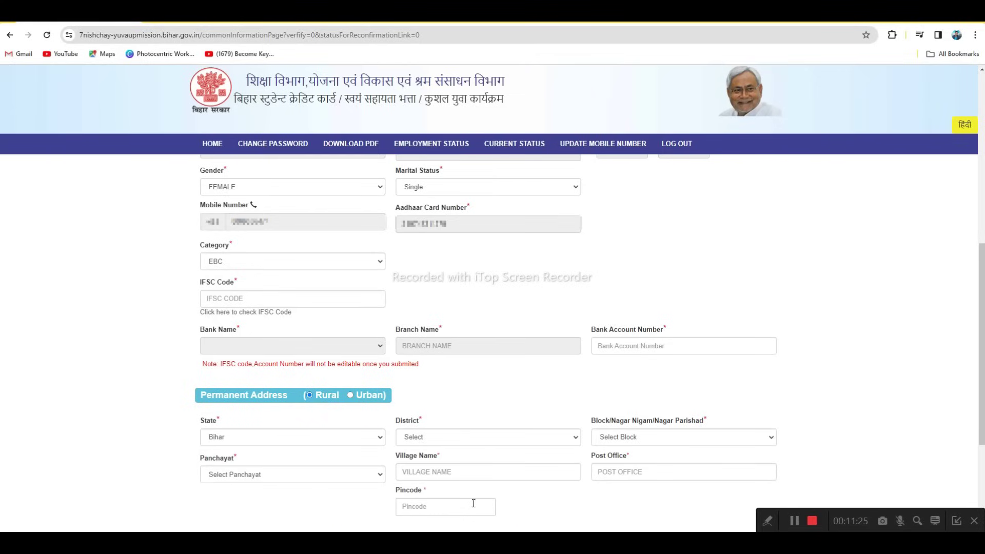
Point out the Residential Address section and submit the filled-in application.
scroll(361, 403, "down", 3)
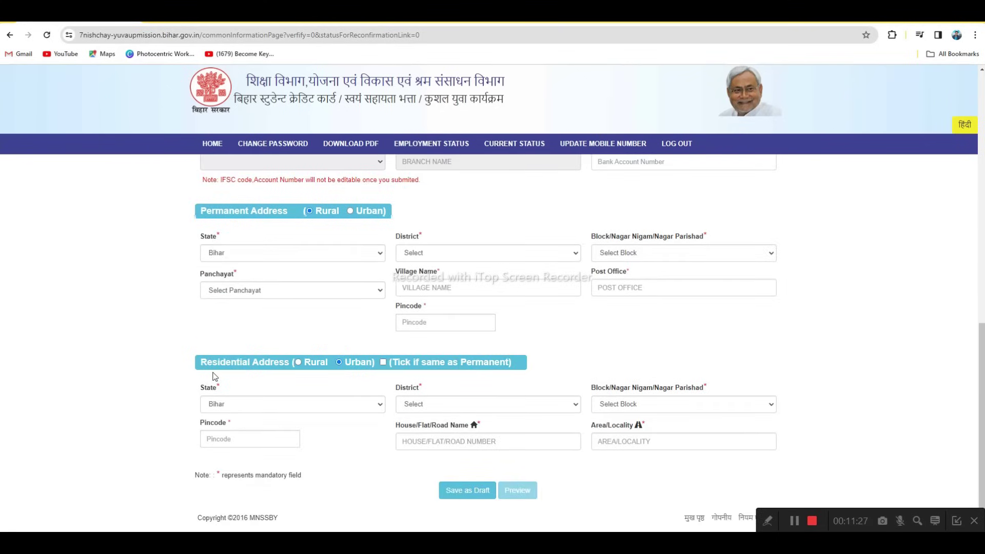
left_click_drag(204, 363, 286, 363)
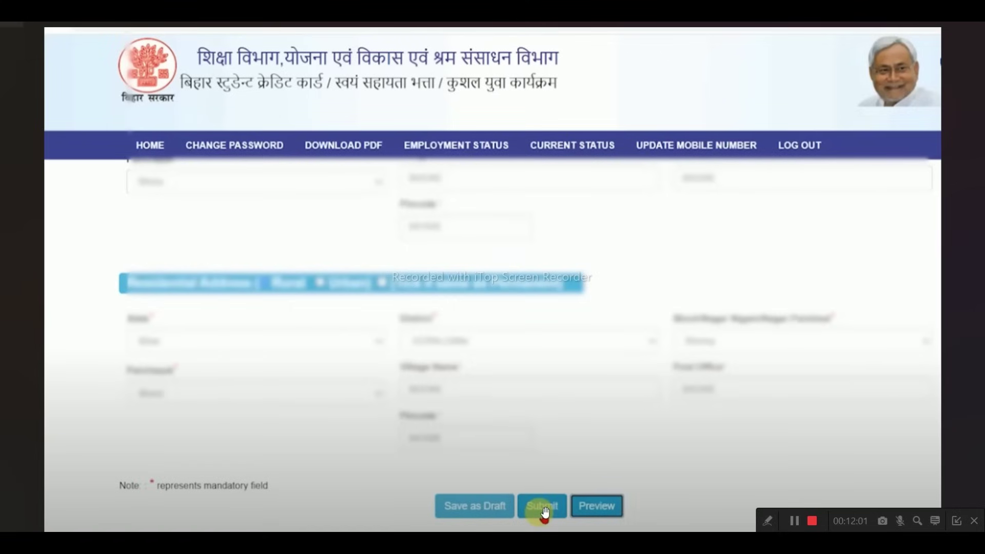
left_click(543, 507)
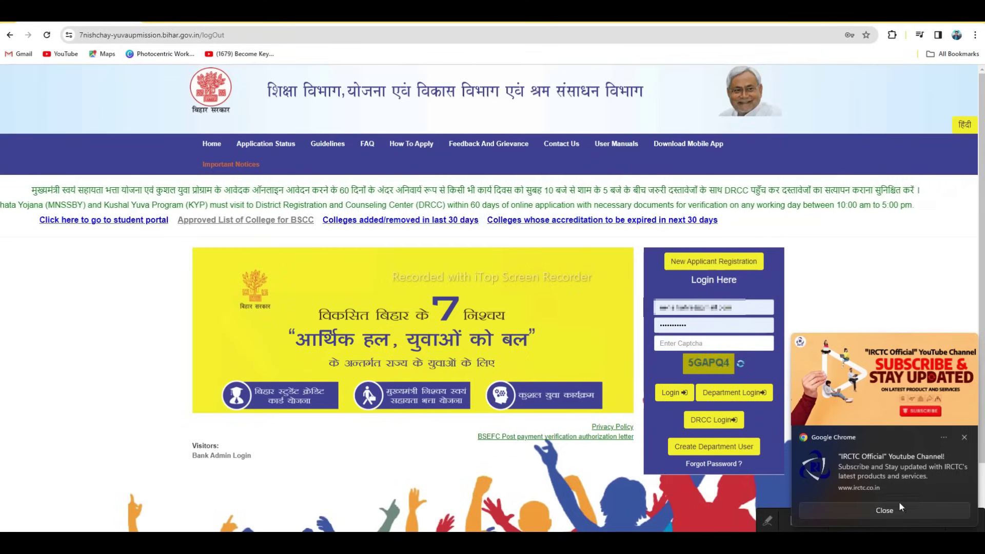
Dismiss the browser notification and look through the district DRCC managers, mobile numbers and addresses on the Contact Us page.
left_click(887, 511)
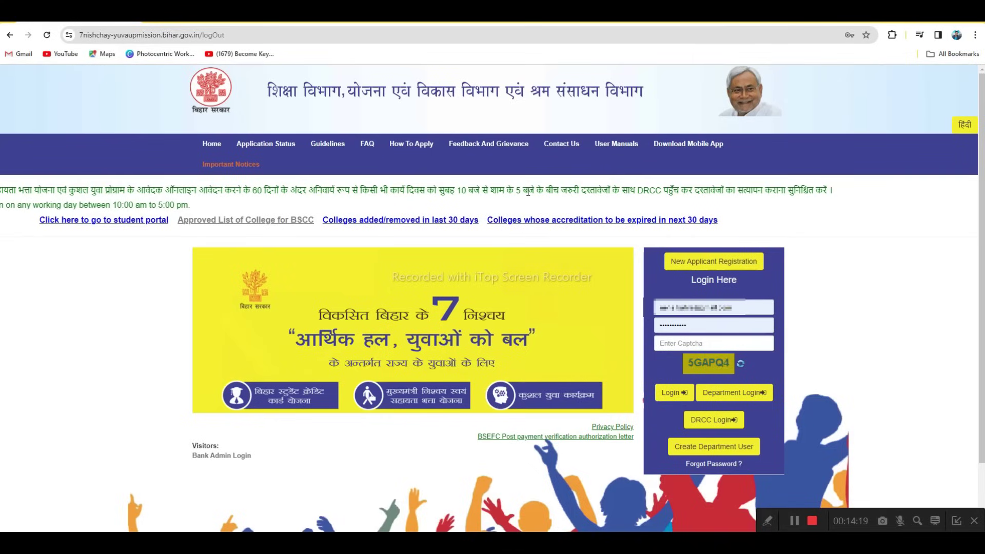
left_click(561, 145)
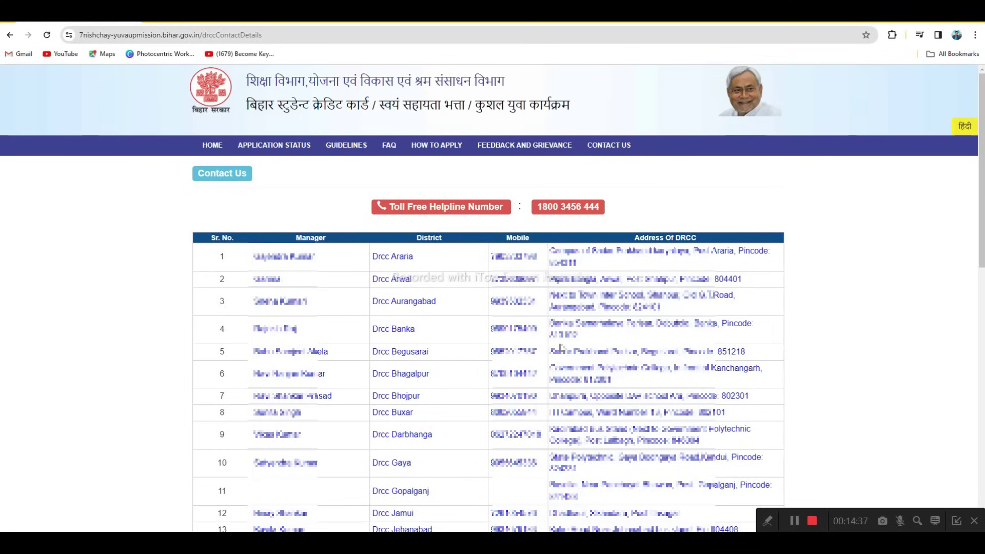
scroll(460, 368, "down", 5)
scroll(461, 365, "down", 2)
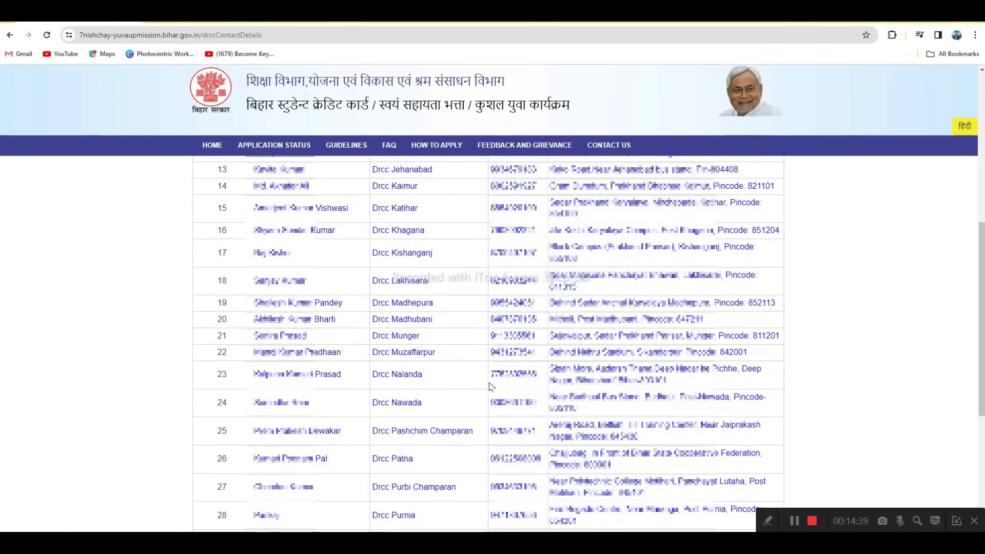
scroll(623, 393, "up", 8)
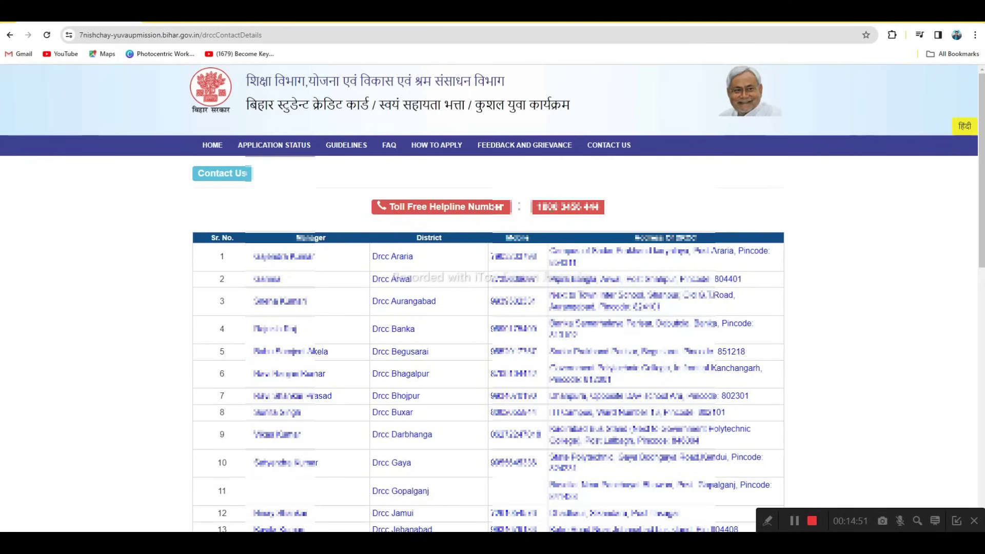
scroll(529, 295, "down", 1)
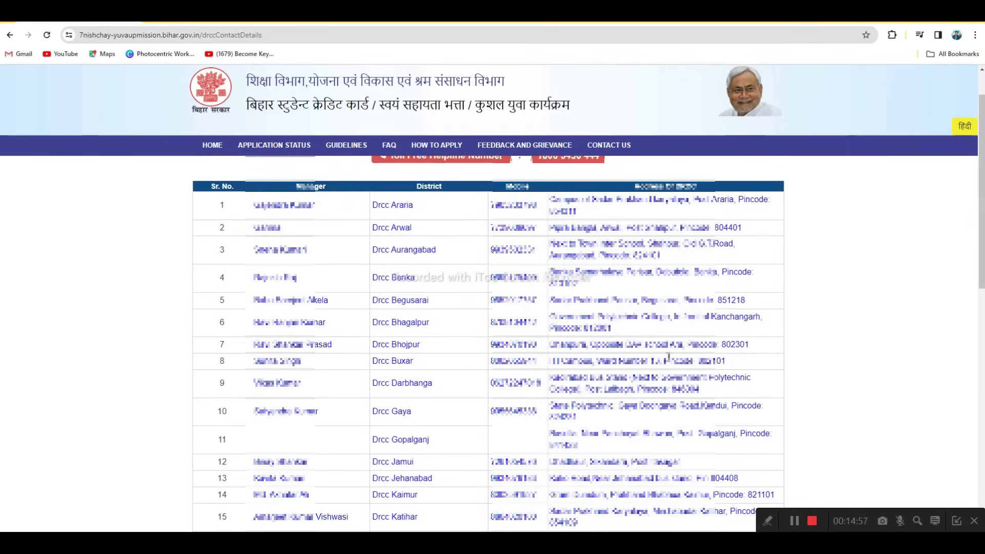
Switch to Swayam_Sahayata_Bhatta_Yojana.pdf and highlight the introductory lines of section 4.6 on required documents.
key("alt+Tab")
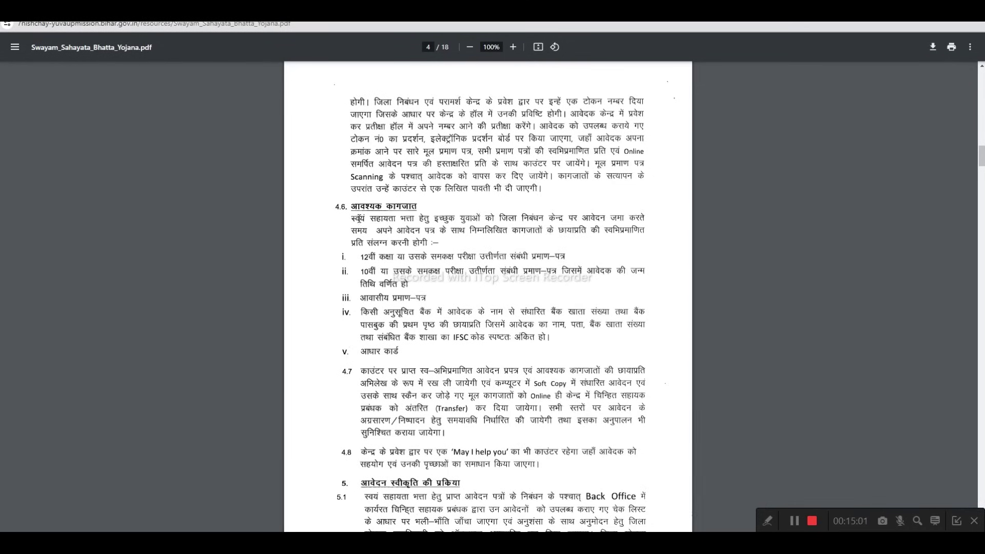
left_click_drag(369, 218, 637, 219)
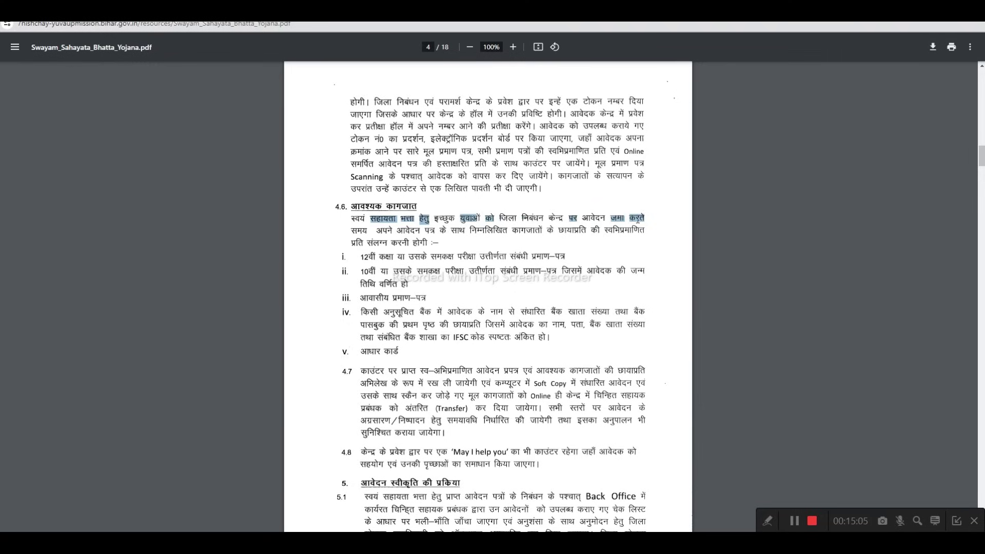
left_click_drag(358, 231, 589, 233)
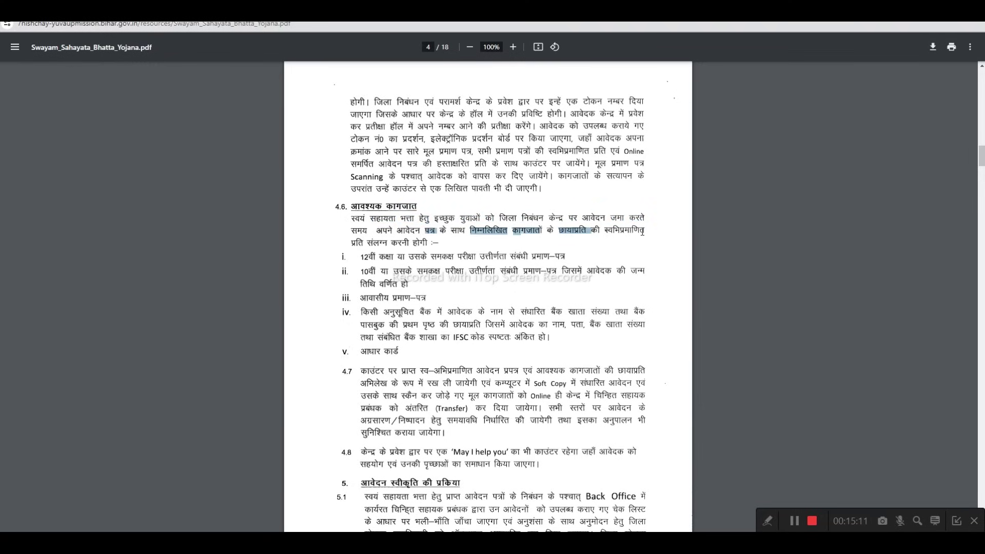
left_click(401, 248)
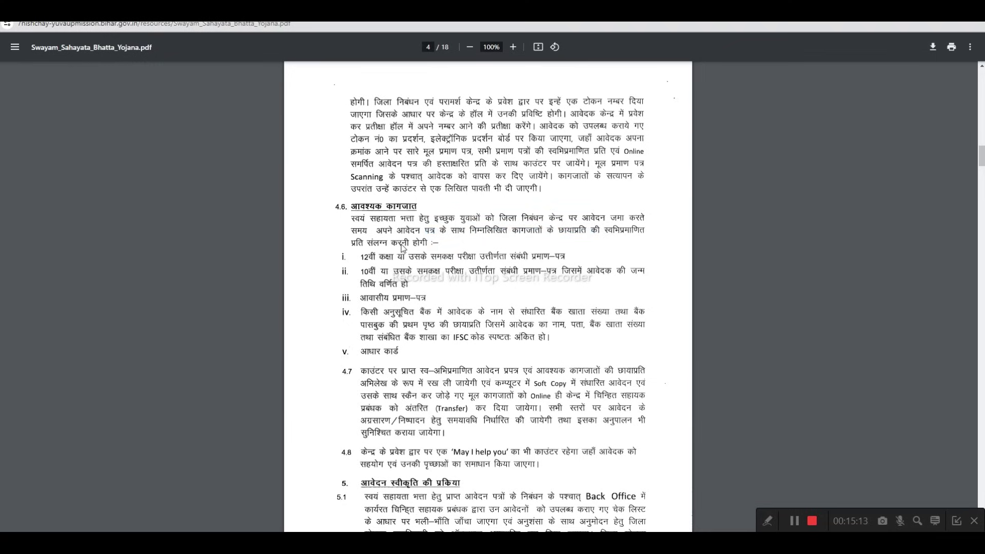
Read through the required documents in section 4.6, highlighting the 12th and 10th certificates, residence certificate and bank passbook items.
left_click_drag(361, 257, 562, 254)
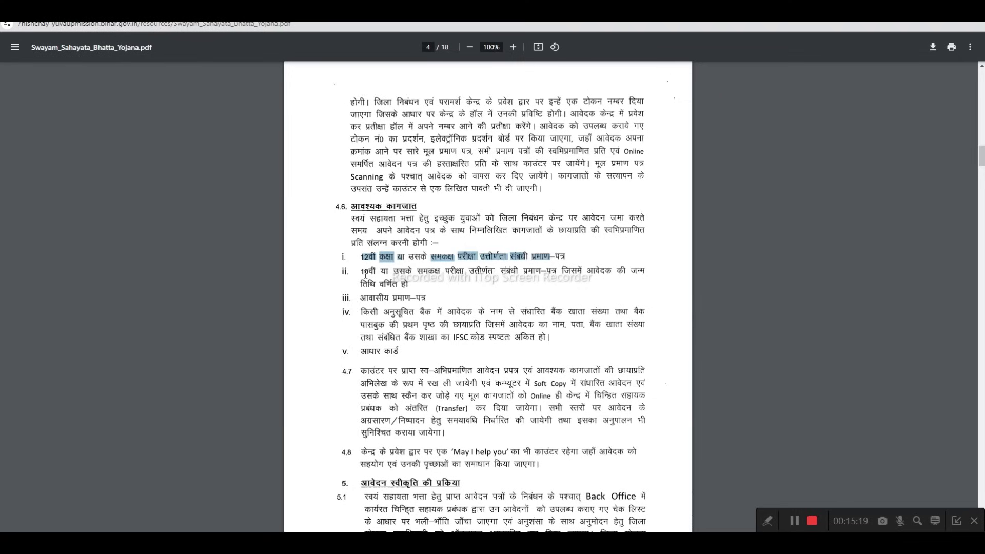
left_click_drag(362, 271, 575, 277)
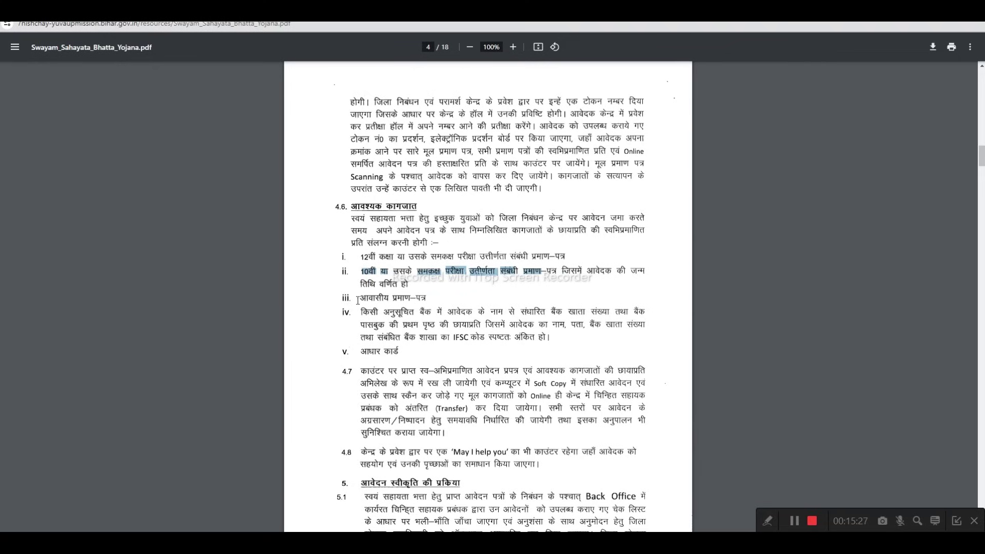
left_click_drag(358, 301, 601, 312)
left_click(398, 306)
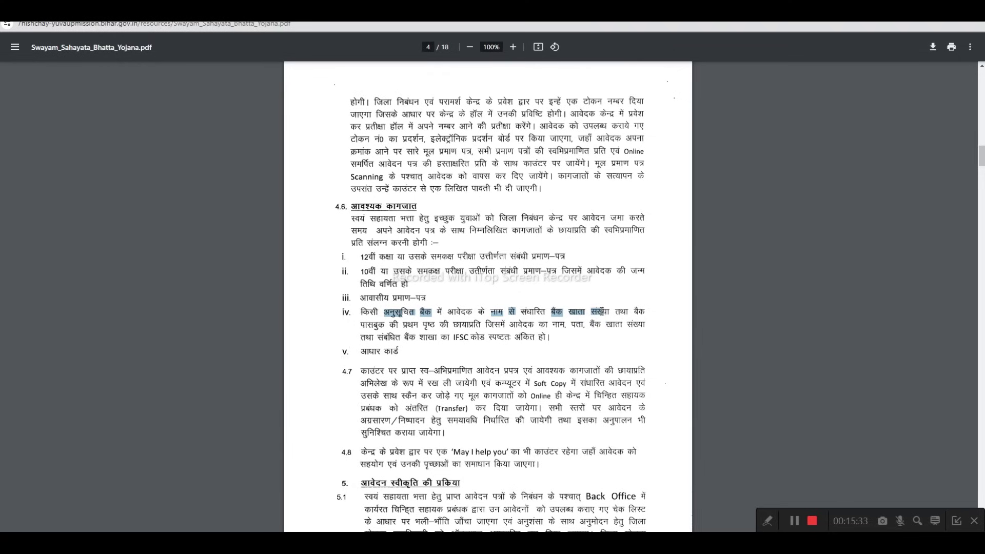
left_click_drag(403, 324, 632, 327)
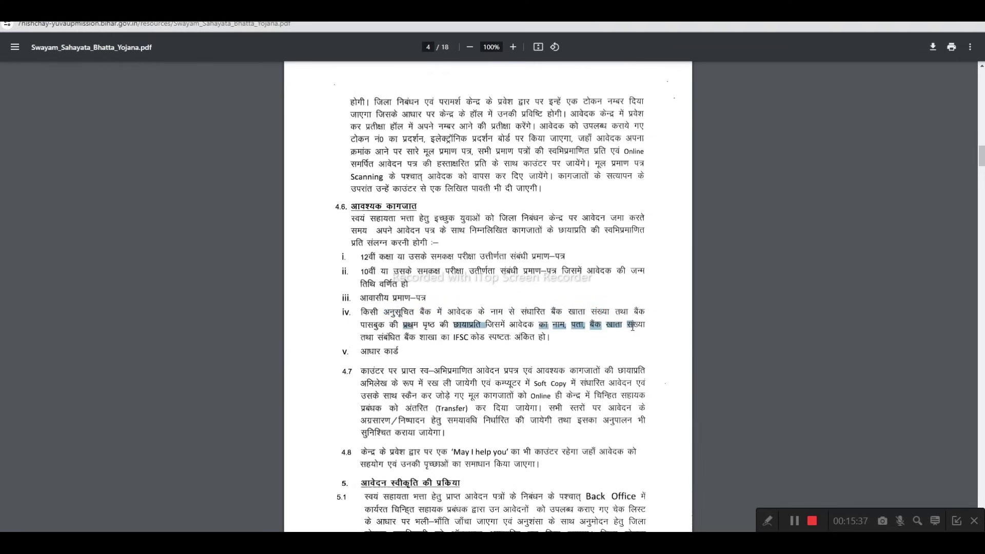
left_click_drag(405, 337, 543, 339)
Read section 4.7 on document scanning and online transfer and section 4.8 on the 'May I help you' counter, highlighting key lines.
left_click_drag(360, 352, 633, 372)
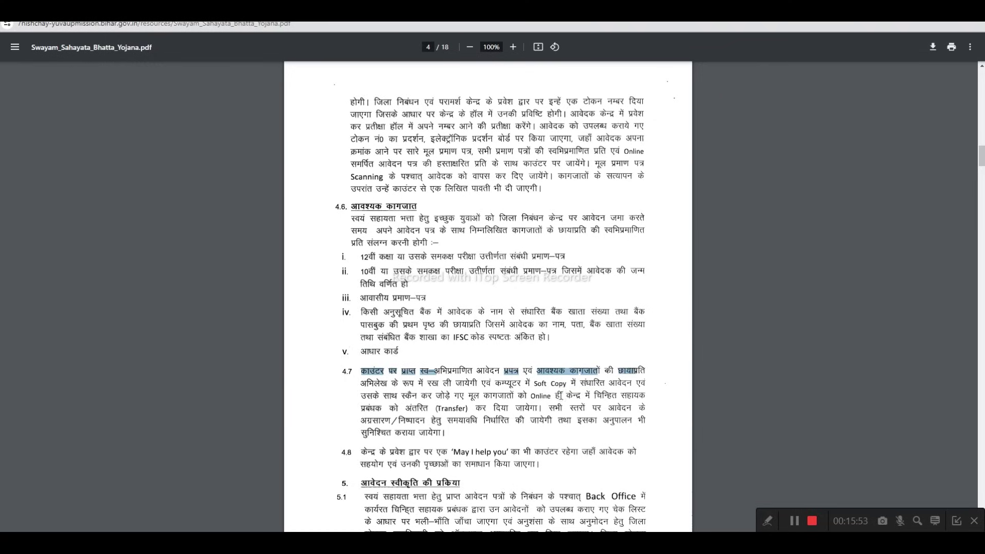
left_click_drag(381, 397, 618, 396)
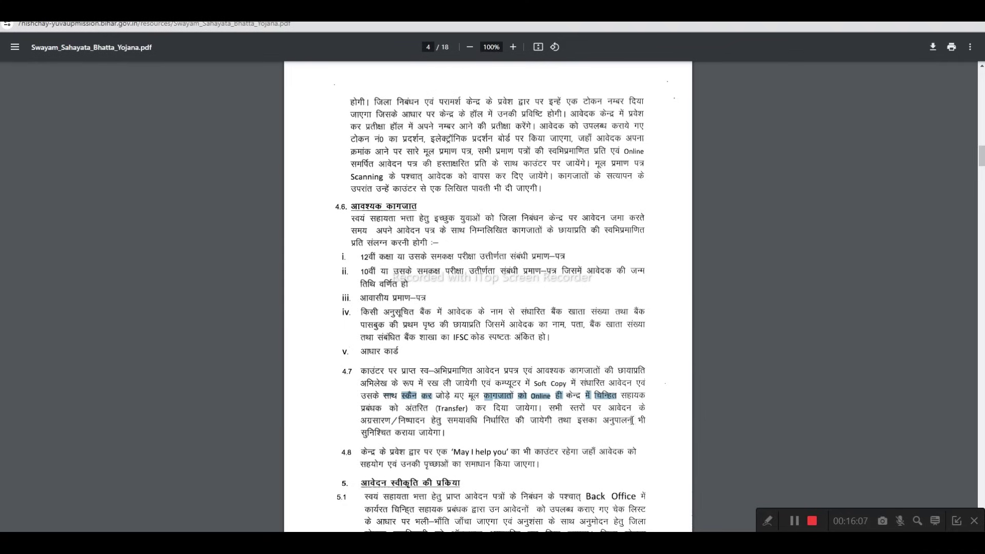
left_click(376, 434)
scroll(511, 432, "down", 1)
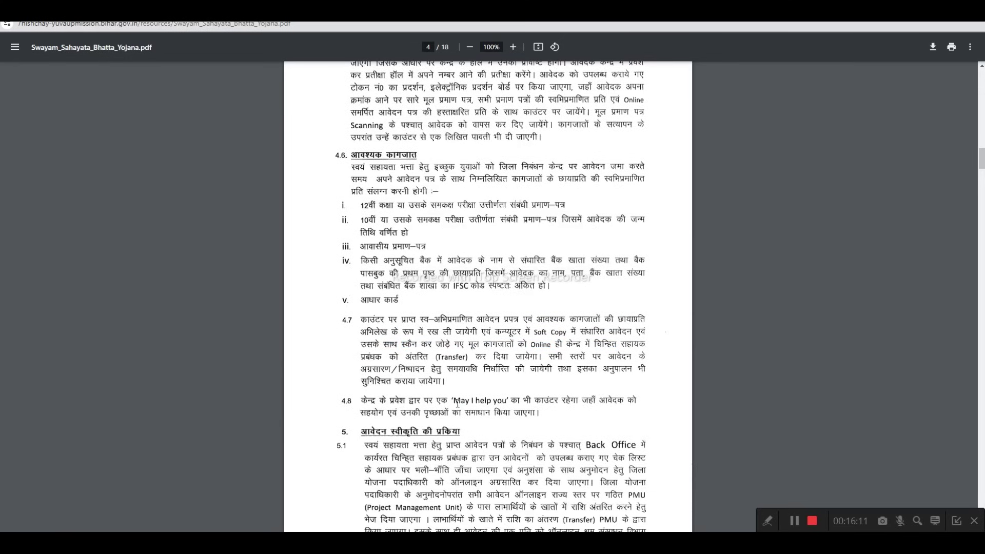
left_click_drag(457, 403, 604, 404)
left_click(426, 414)
scroll(539, 418, "up", 1)
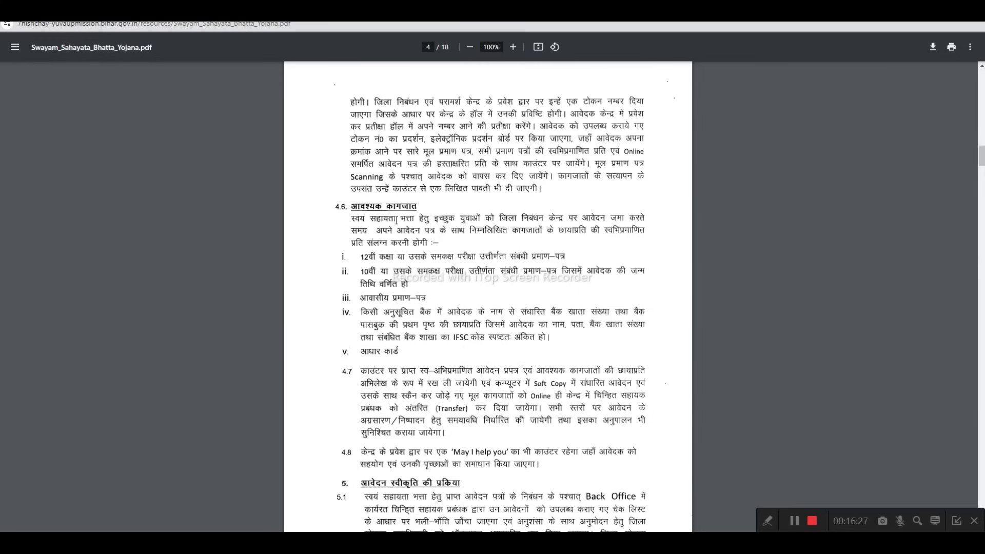
Highlight sections 4.6 and 4.7 as a whole, point out the 4.7 paragraph once more, and clear the selection.
left_click_drag(357, 225, 441, 435)
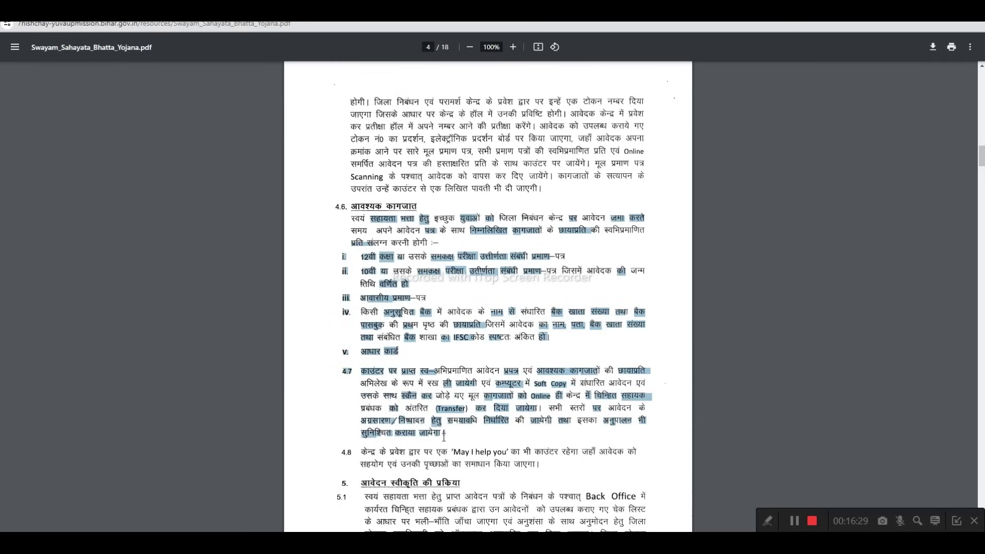
left_click(469, 418)
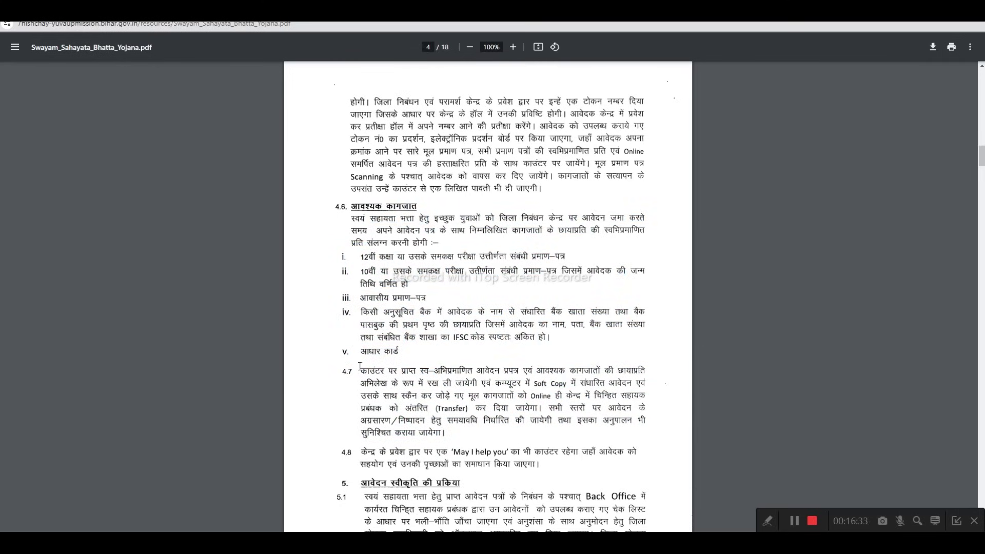
left_click_drag(359, 366, 446, 434)
left_click(473, 437)
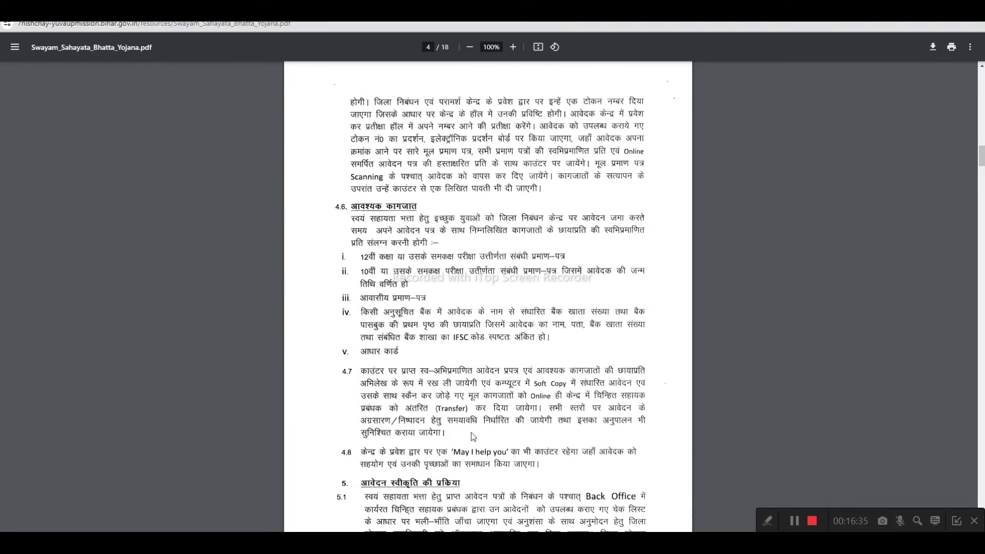